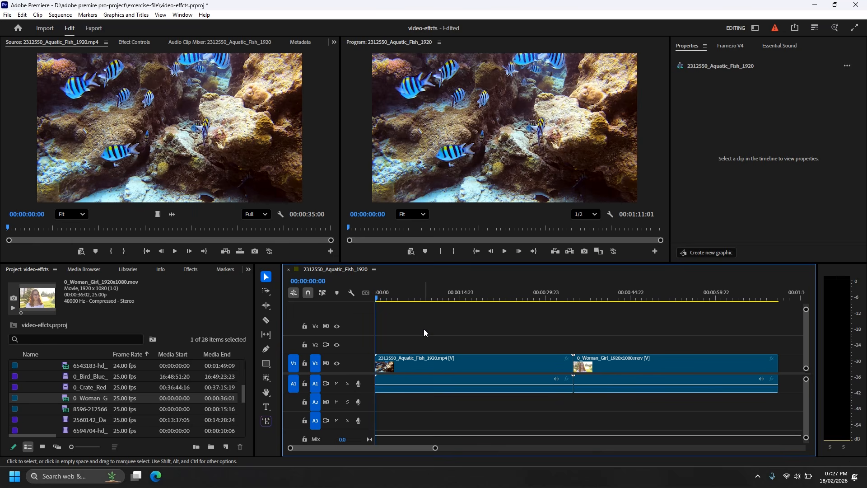
# Play the opening of the sequence to preview the fish clip, and return the playhead to the start
pyautogui.press('space')
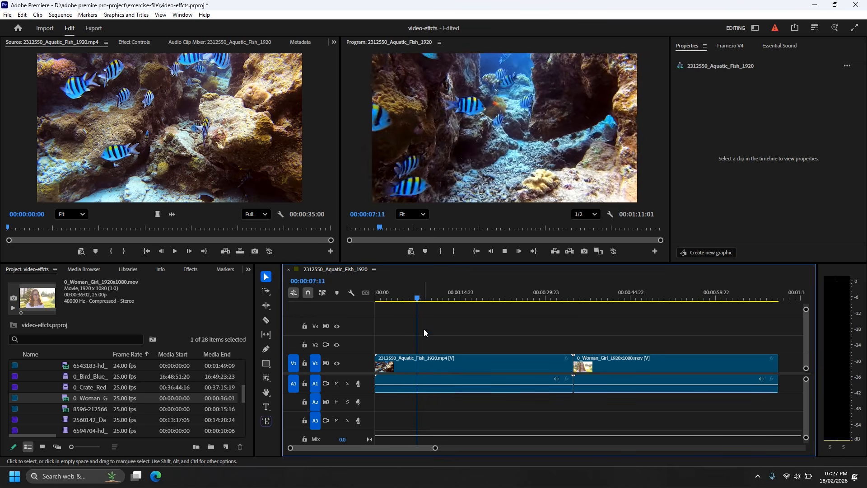
pyautogui.press('space')
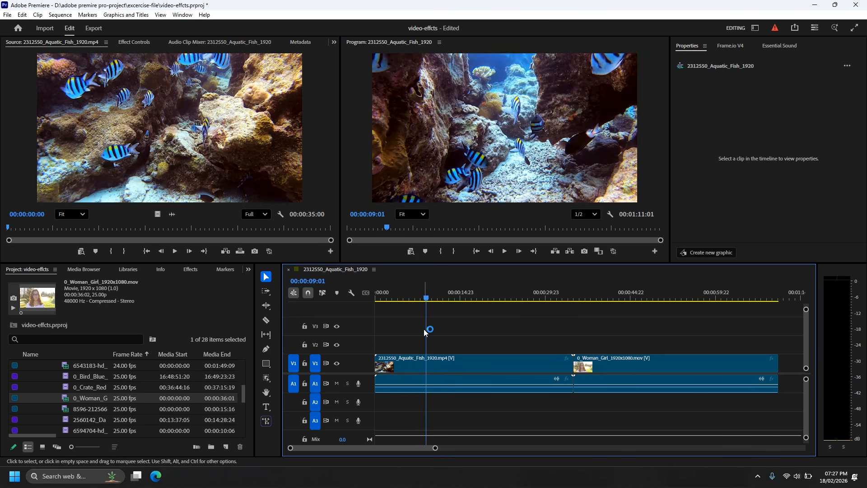
pyautogui.press('Home')
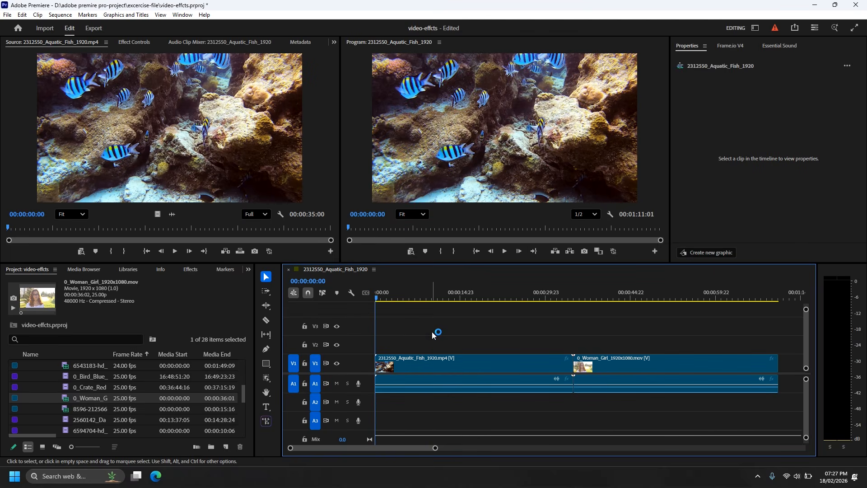
# Apply the Tint effect from the Color Correction video effects to the fish clip on V1
pyautogui.click(249, 270)
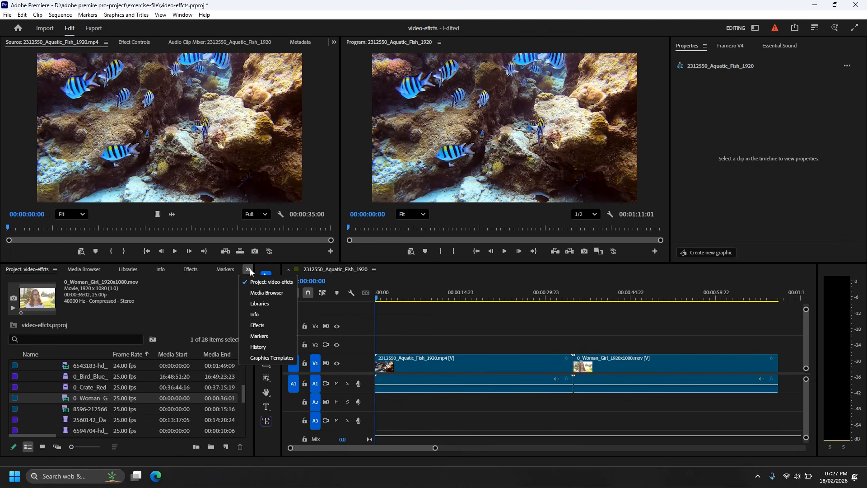
pyautogui.click(273, 325)
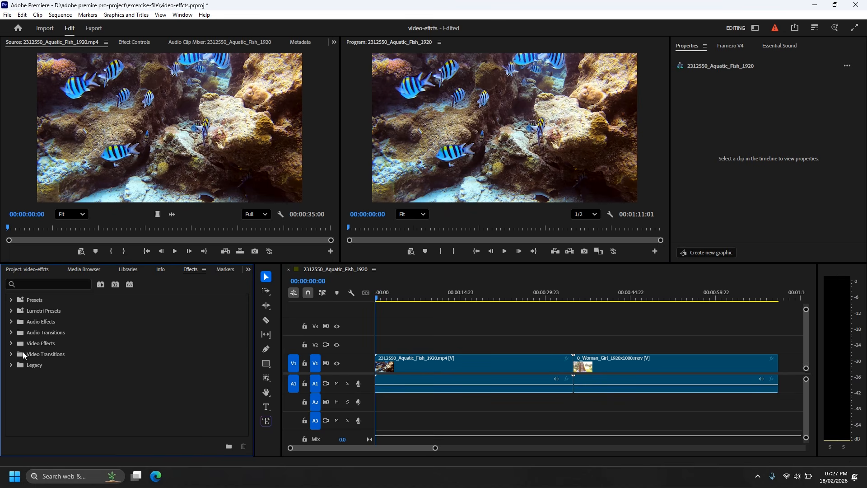
pyautogui.click(11, 343)
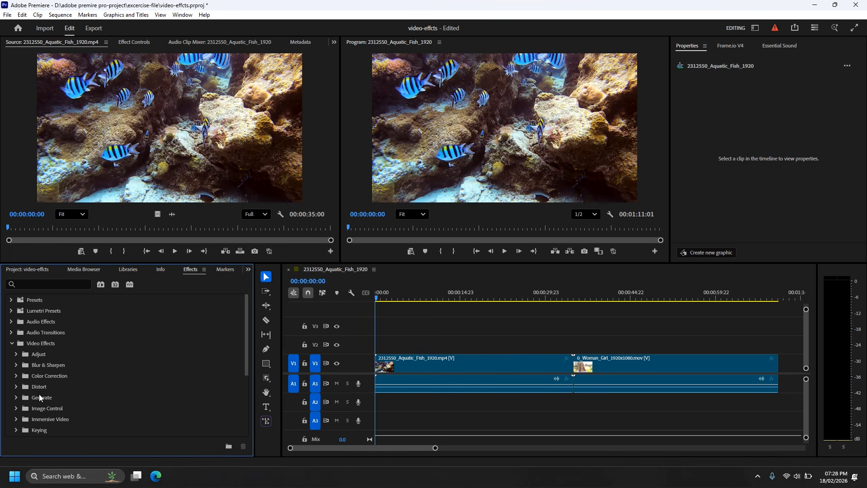
pyautogui.scroll(-3, 36, 423)
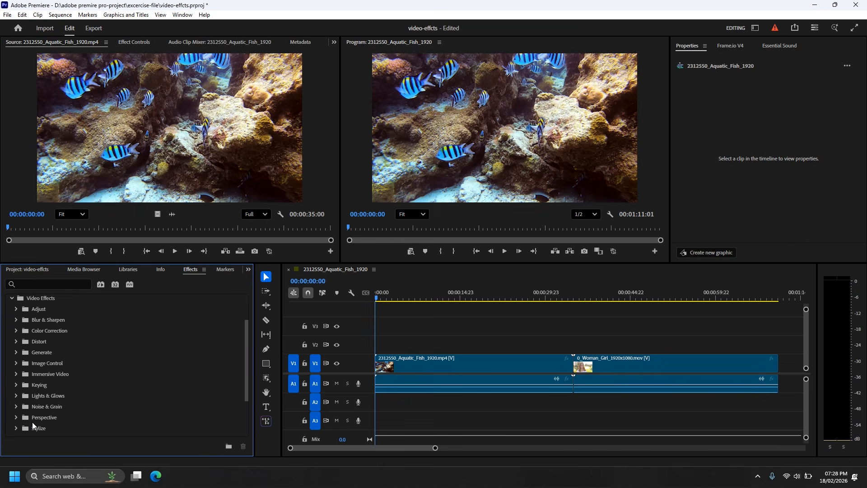
pyautogui.scroll(3, 32, 421)
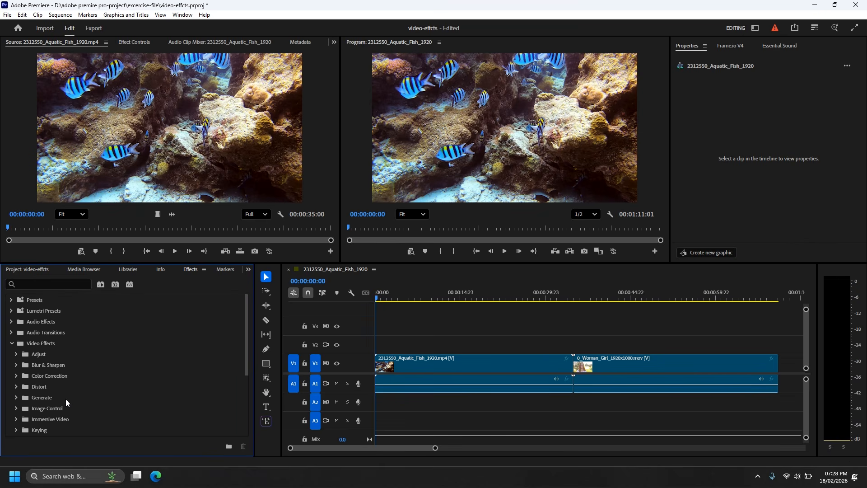
pyautogui.click(16, 376)
pyautogui.scroll(-2, 90, 396)
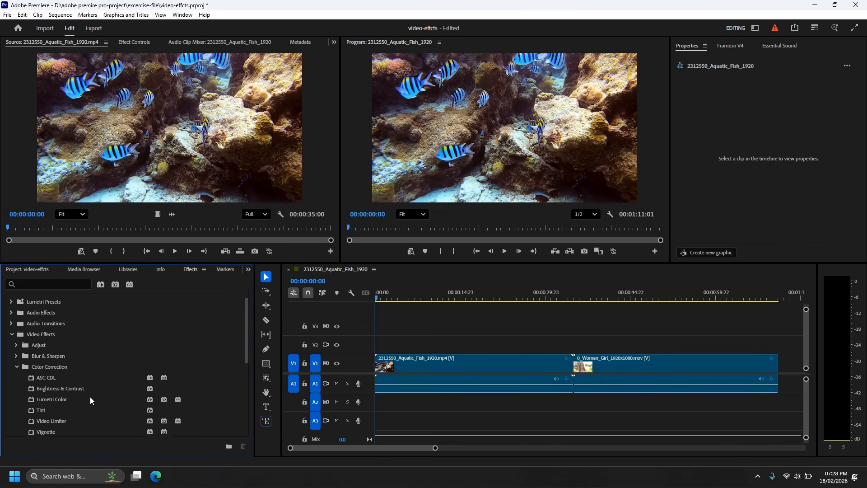
pyautogui.moveTo(38, 392); pyautogui.dragTo(403, 368)
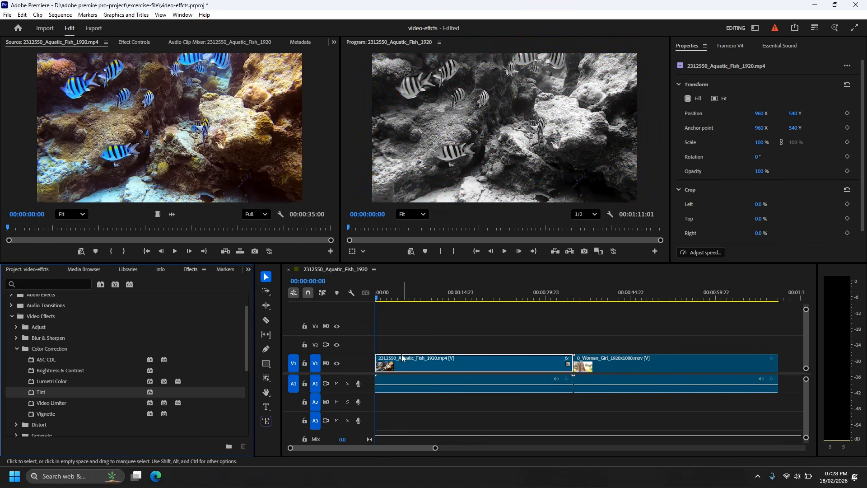
# Map the Tint effect's white to dark blue 040499 and set the amount to tint to 53%
pyautogui.click(134, 41)
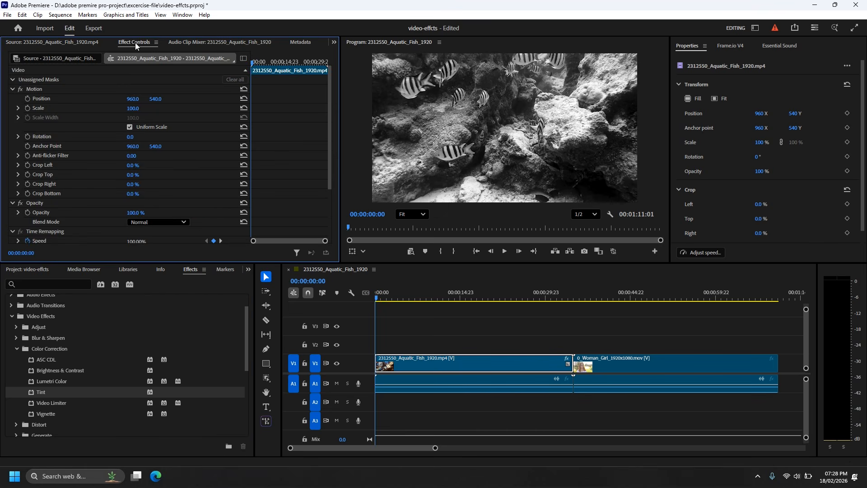
pyautogui.scroll(-3, 92, 184)
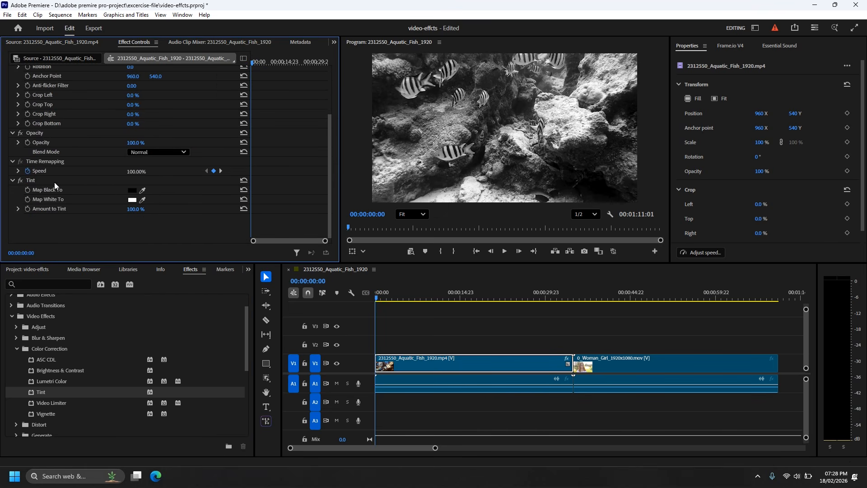
pyautogui.click(132, 200)
pyautogui.moveTo(451, 249); pyautogui.dragTo(437, 238)
pyautogui.click(496, 305)
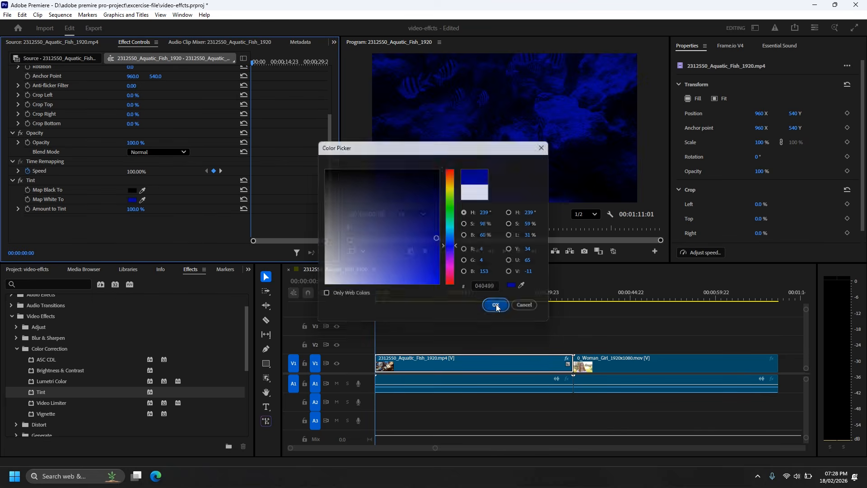
pyautogui.moveTo(135, 209); pyautogui.dragTo(115, 209)
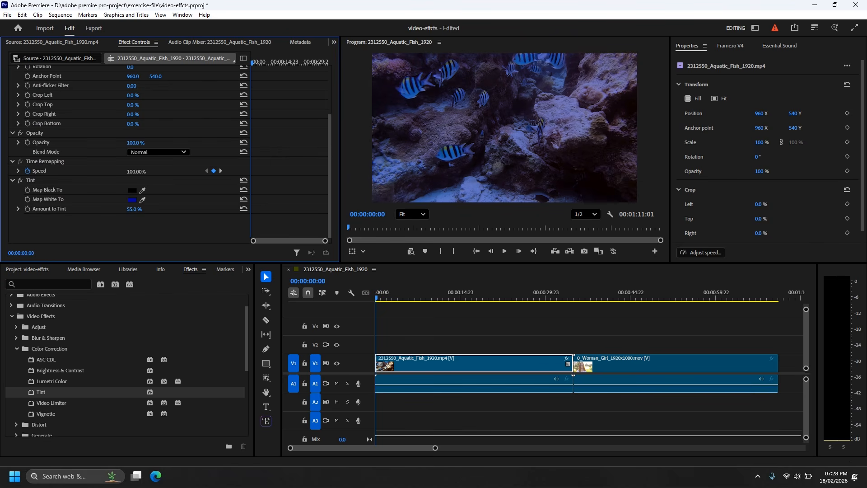
pyautogui.moveTo(377, 298); pyautogui.dragTo(368, 313)
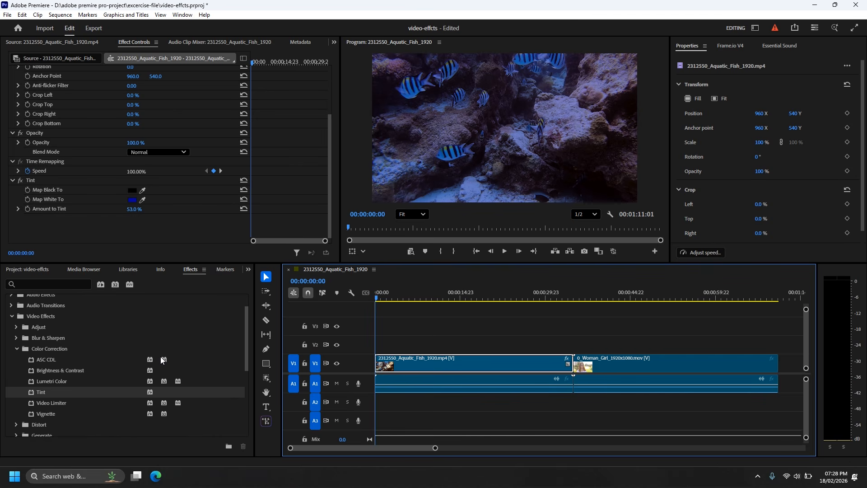
# Apply Vignette to the fish clip with amount 71%, height 64%, scale 92%, angle 3° and horizontal center 944
pyautogui.click(52, 414)
pyautogui.moveTo(35, 413); pyautogui.dragTo(400, 368)
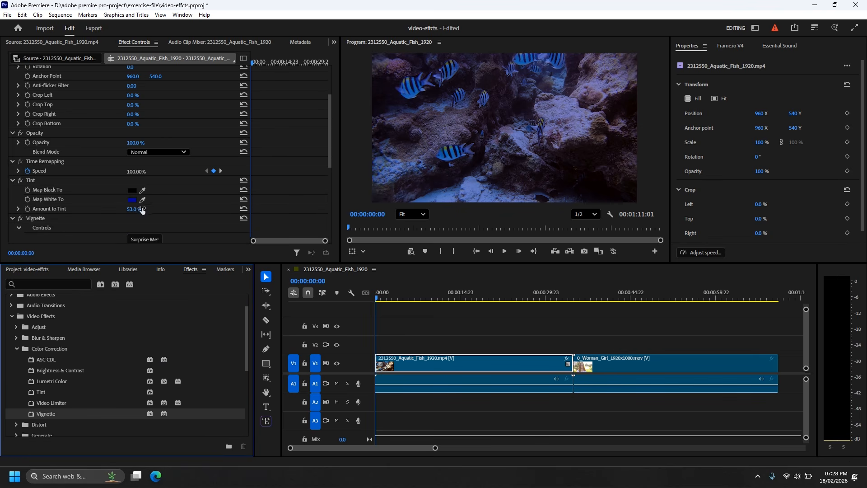
pyautogui.scroll(-5, 153, 208)
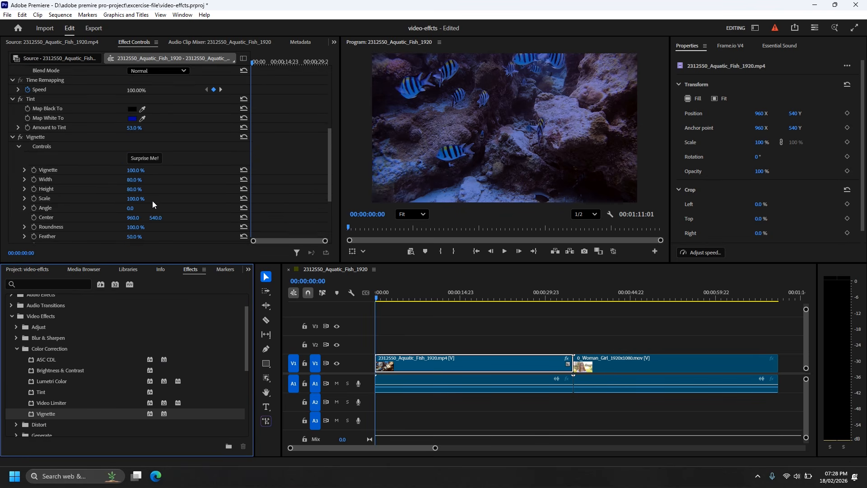
pyautogui.moveTo(132, 171)
pyautogui.mouseDown()
pyautogui.moveTo(110, 170)
pyautogui.moveTo(146, 174)
pyautogui.moveTo(127, 180)
pyautogui.moveTo(133, 199)
pyautogui.moveTo(124, 199)
pyautogui.moveTo(143, 207)
pyautogui.moveTo(130, 208)
pyautogui.moveTo(125, 181)
pyautogui.moveTo(144, 201)
pyautogui.mouseUp()
pyautogui.scroll(-2, 150, 229)
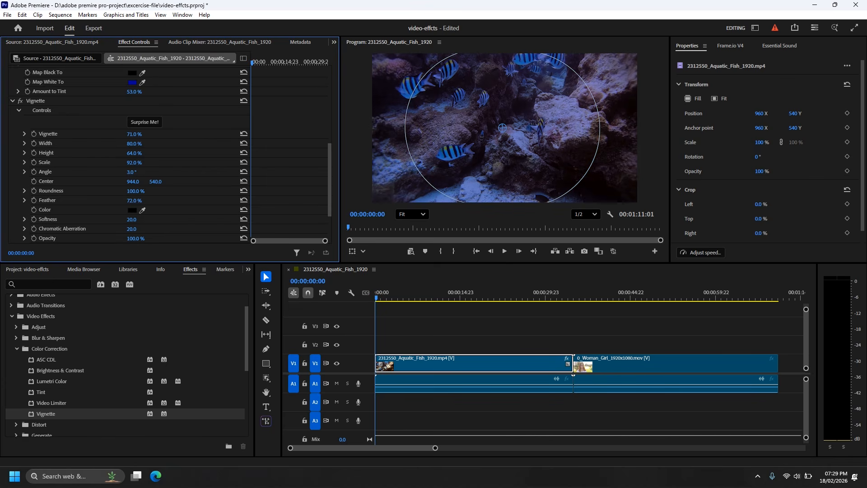
# Set the Vignette effect's feather to 46%, softness to 51 and chromatic aberration to 48
pyautogui.moveTo(128, 201); pyautogui.dragTo(145, 201)
pyautogui.scroll(-1, 151, 221)
pyautogui.scroll(-1, 151, 222)
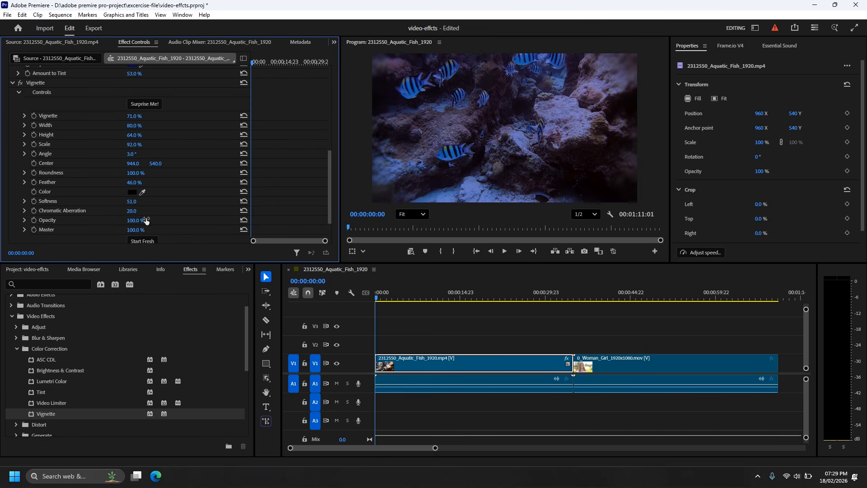
pyautogui.moveTo(131, 211); pyautogui.dragTo(145, 211)
pyautogui.scroll(-3, 157, 216)
pyautogui.moveTo(135, 193)
pyautogui.mouseDown()
pyautogui.moveTo(103, 193)
pyautogui.moveTo(146, 203)
pyautogui.moveTo(128, 203)
pyautogui.mouseUp()
pyautogui.moveTo(377, 298)
pyautogui.mouseDown()
pyautogui.moveTo(440, 302)
pyautogui.moveTo(370, 300)
pyautogui.mouseUp()
# Turn the Vignette effect off and on repeatedly to compare the fish clip with and without it
pyautogui.scroll(3, 35, 186)
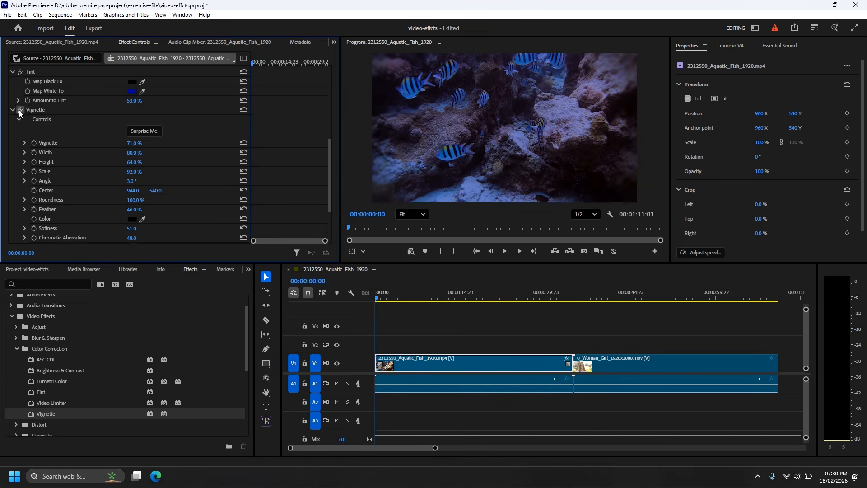
pyautogui.click(20, 110)
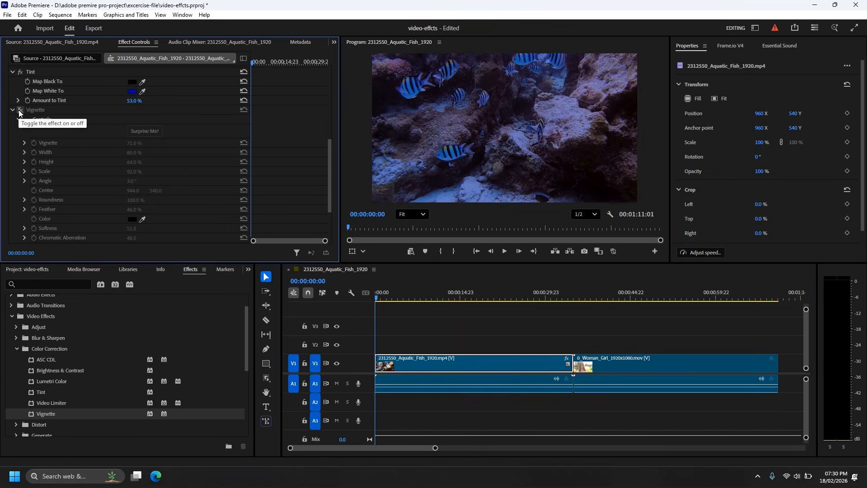
pyautogui.click(20, 109)
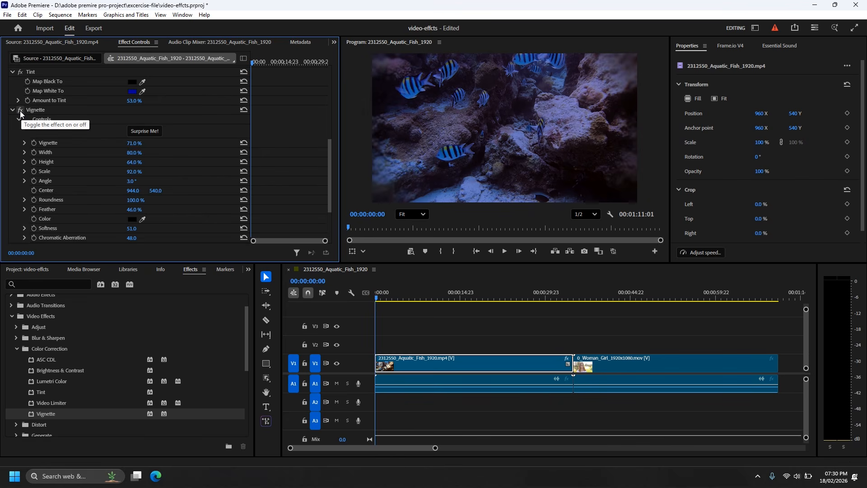
pyautogui.click(20, 110)
pyautogui.click(20, 110)
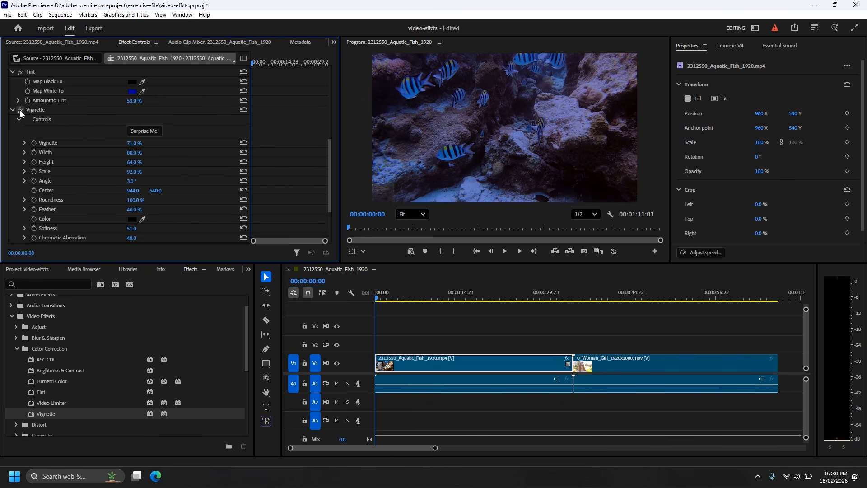
pyautogui.click(20, 110)
pyautogui.click(20, 111)
# Move the Vignette effect above Tint in the fish clip's effect order
pyautogui.scroll(2, 73, 188)
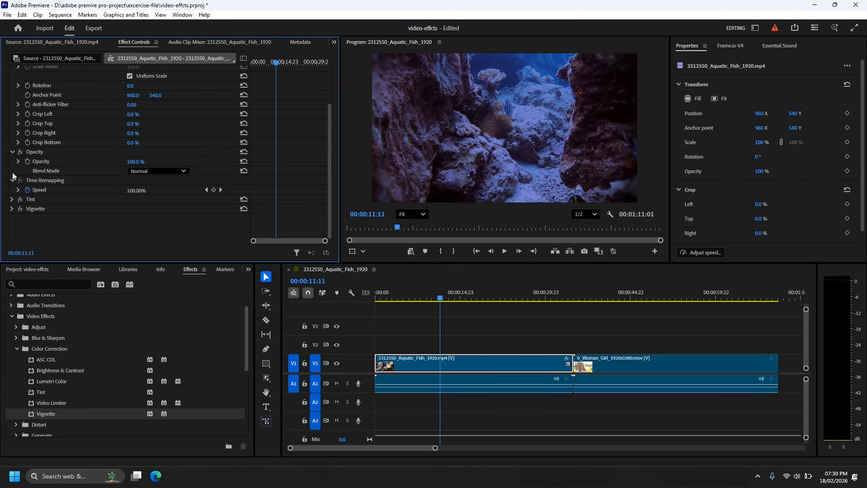
pyautogui.click(20, 210)
pyautogui.click(20, 211)
pyautogui.moveTo(29, 210); pyautogui.dragTo(32, 200)
# Toggle the Vignette and Tint effects off and on to compare their individual and combined looks near 00:00:11:01
pyautogui.click(20, 210)
pyautogui.click(20, 210)
pyautogui.click(19, 199)
pyautogui.click(19, 199)
pyautogui.click(19, 209)
pyautogui.moveTo(437, 302)
pyautogui.mouseDown()
pyautogui.moveTo(401, 302)
pyautogui.moveTo(438, 302)
pyautogui.mouseUp()
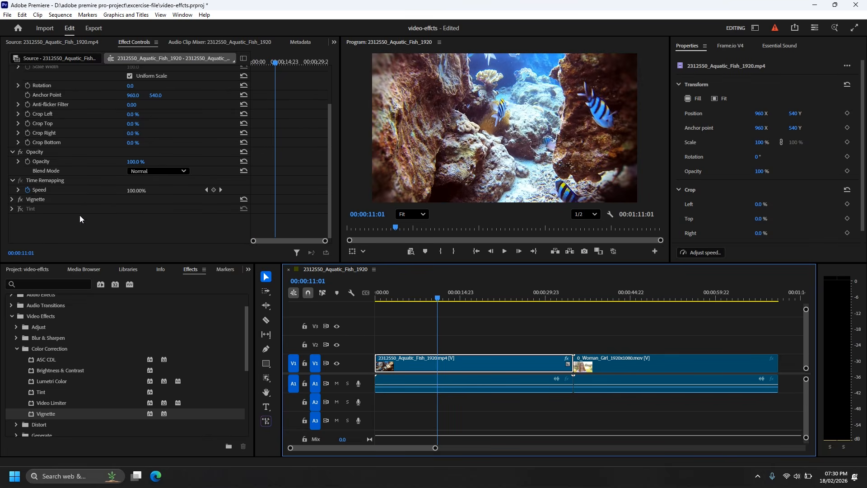
pyautogui.click(21, 199)
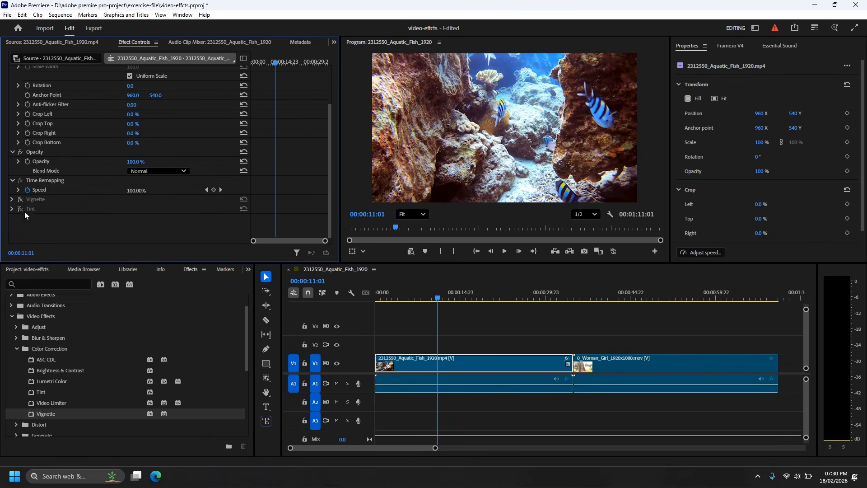
pyautogui.click(20, 209)
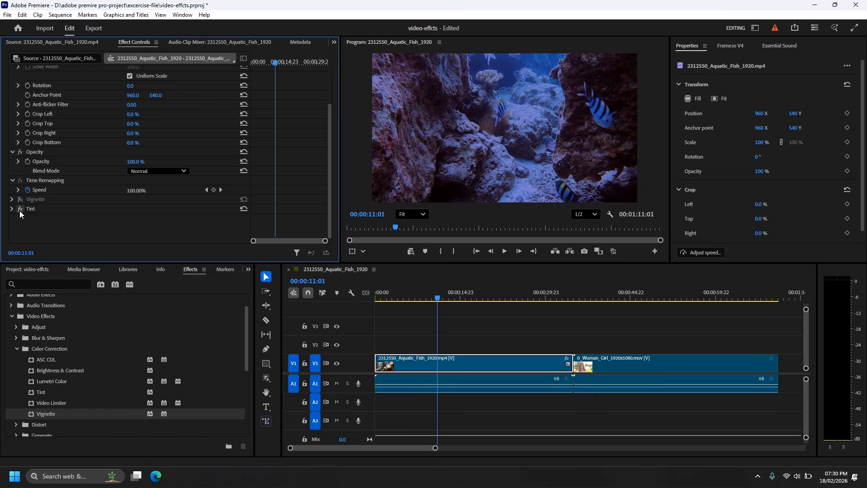
pyautogui.click(20, 202)
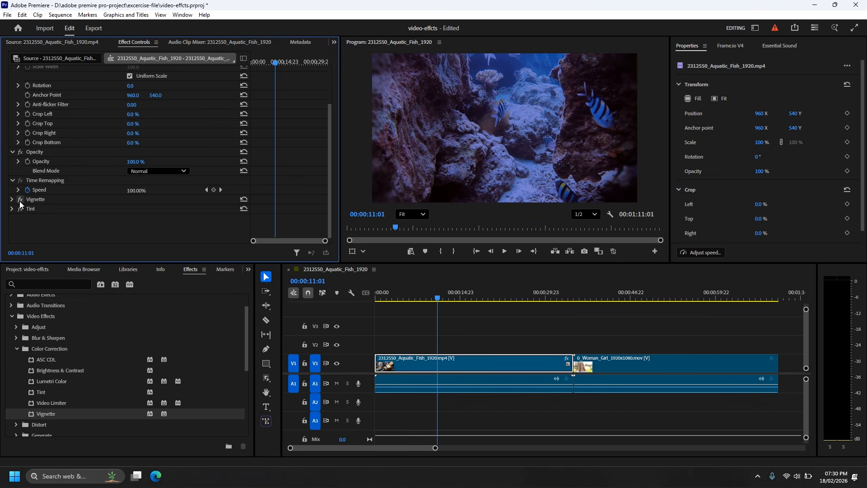
# Move the playhead to 00:00:42:01 and apply the Lumetri Color effect to the woman clip
pyautogui.moveTo(425, 295); pyautogui.dragTo(542, 319)
pyautogui.click(604, 361)
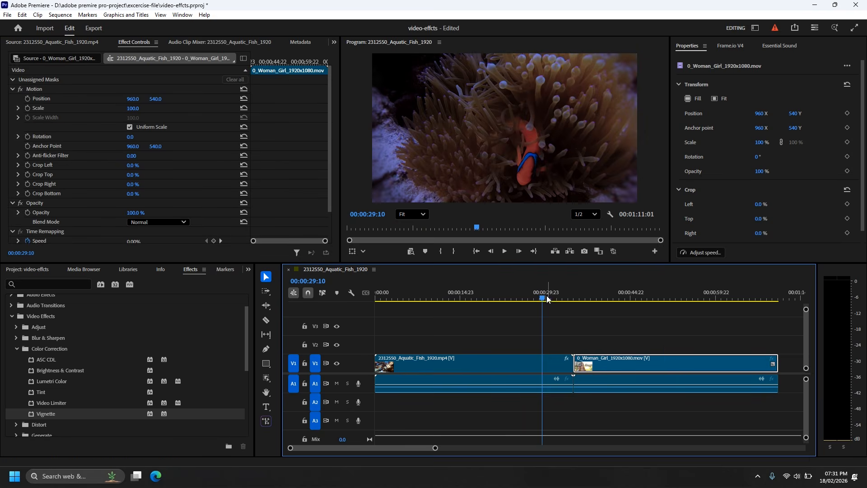
pyautogui.moveTo(555, 301); pyautogui.dragTo(615, 311)
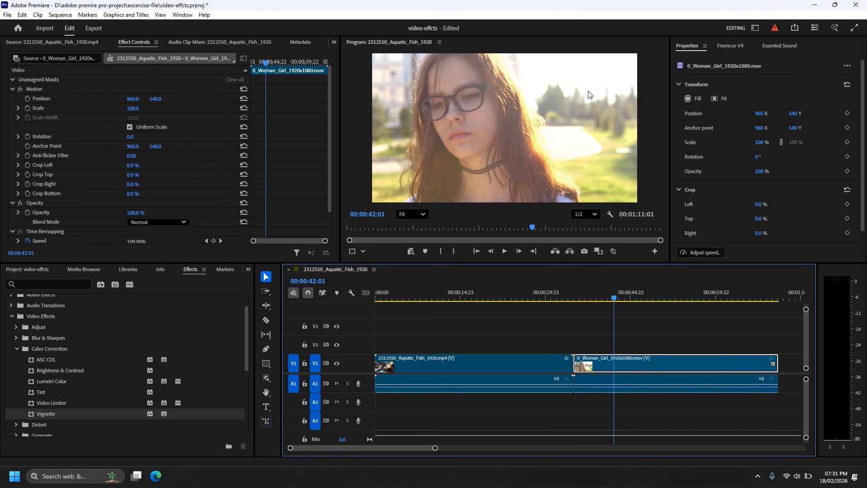
pyautogui.scroll(-1, 82, 375)
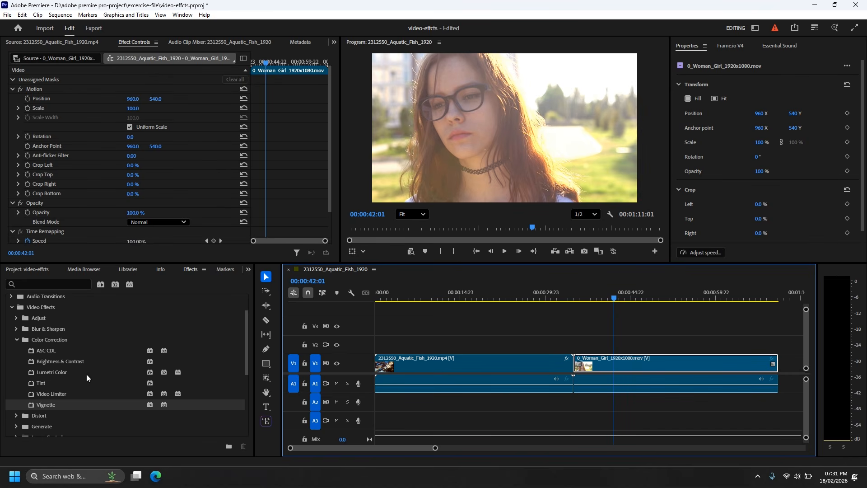
pyautogui.click(56, 373)
pyautogui.moveTo(35, 376); pyautogui.dragTo(608, 362)
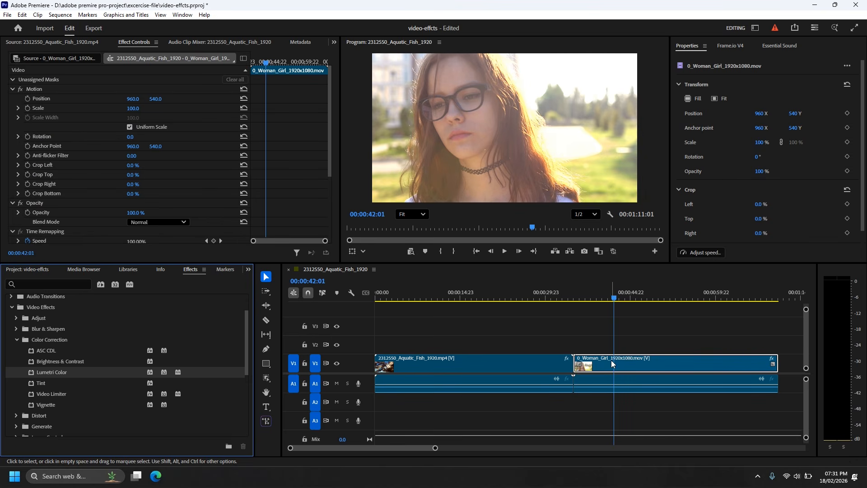
# In the woman clip's Lumetri Basic Correction, set Temperature to 1.0, Tint to 8.0 and Saturation to 106.0
pyautogui.scroll(-4, 138, 193)
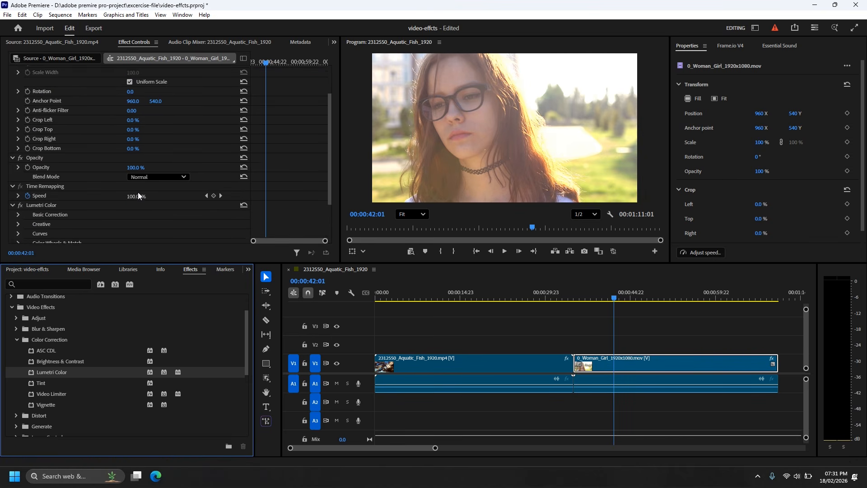
pyautogui.scroll(-2, 138, 195)
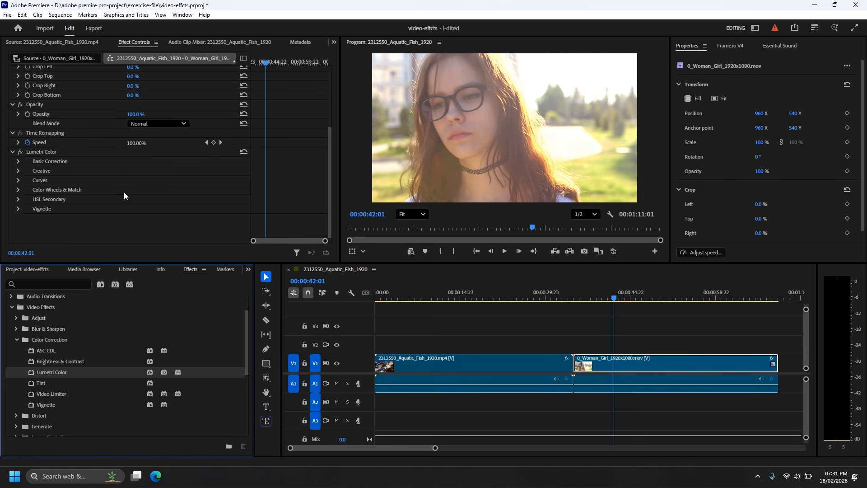
pyautogui.click(18, 161)
pyautogui.scroll(-2, 118, 188)
pyautogui.scroll(-2, 117, 188)
pyautogui.moveTo(130, 184); pyautogui.dragTo(141, 198)
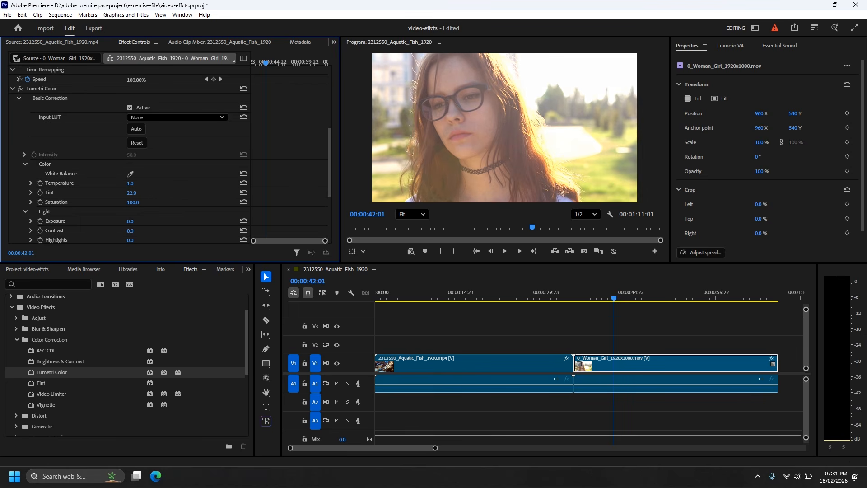
pyautogui.moveTo(131, 192); pyautogui.dragTo(145, 210)
# Set the Lumetri light values to Exposure -0.6, Contrast 97, Highlights -5, Shadows -4, Whites 6 and Blacks -39
pyautogui.scroll(-2, 144, 210)
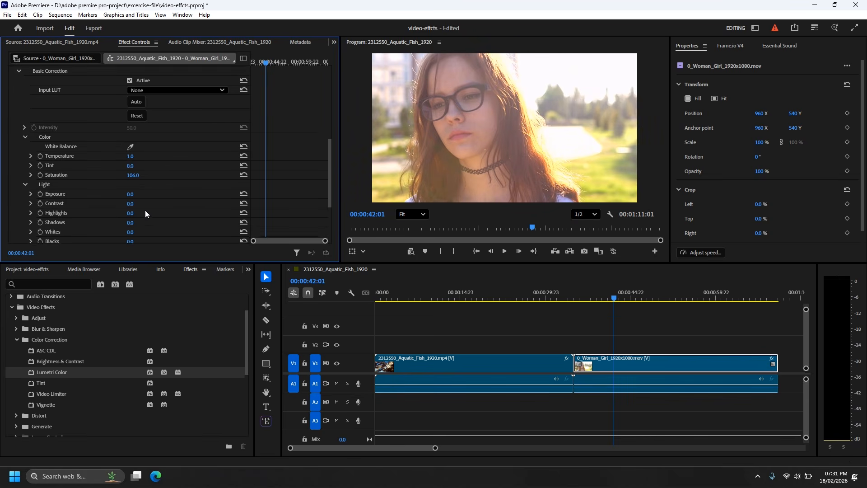
pyautogui.scroll(-1, 132, 188)
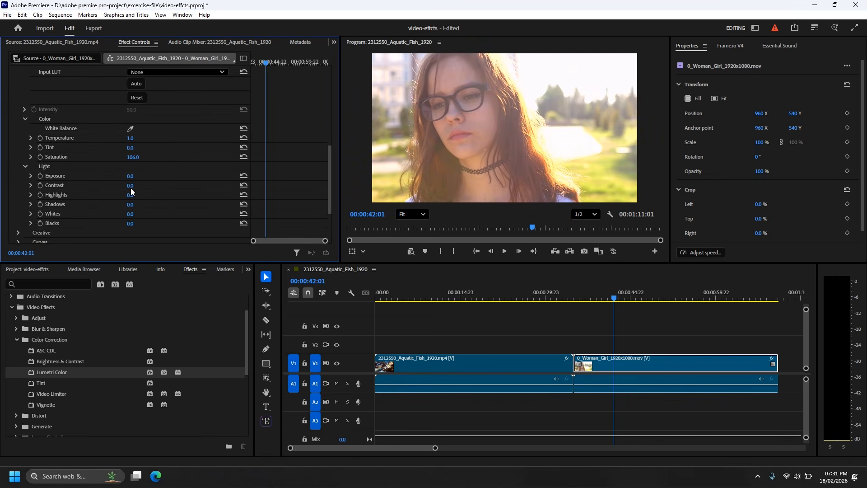
pyautogui.moveTo(130, 176); pyautogui.dragTo(172, 186)
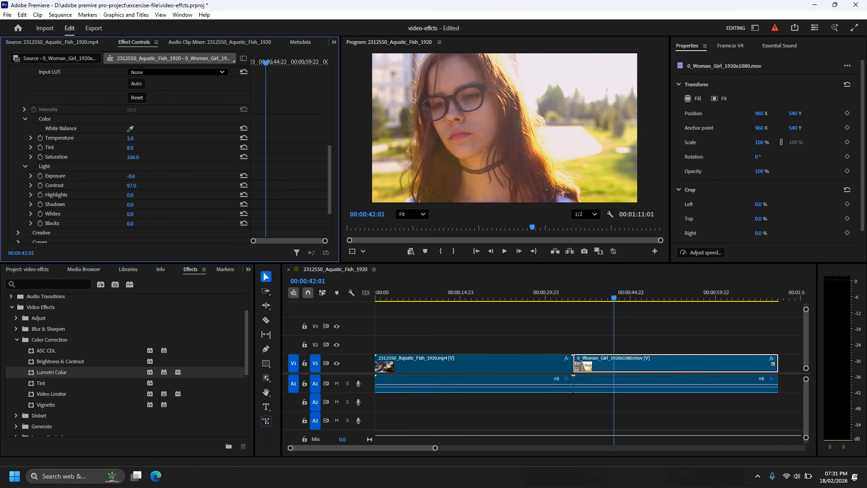
pyautogui.moveTo(130, 195)
pyautogui.mouseDown()
pyautogui.moveTo(137, 204)
pyautogui.moveTo(139, 186)
pyautogui.moveTo(147, 201)
pyautogui.moveTo(133, 196)
pyautogui.moveTo(131, 206)
pyautogui.mouseUp()
pyautogui.scroll(-1, 157, 213)
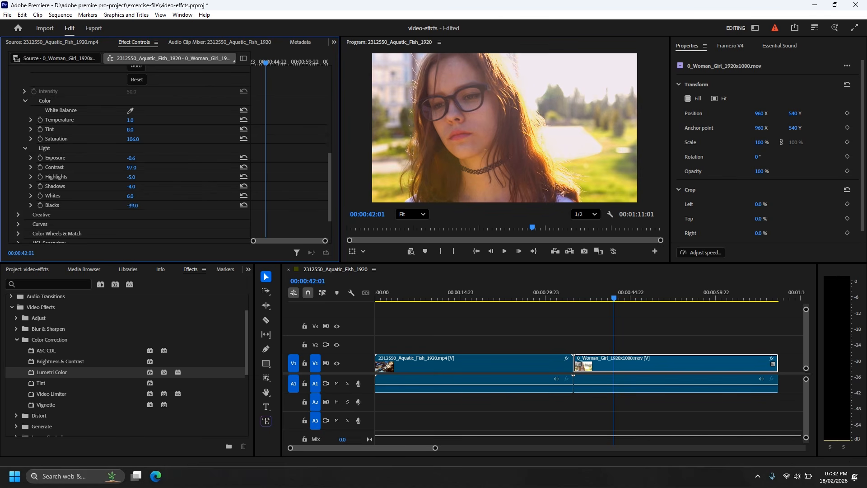
# Toggle Lumetri Color off and on, and play the woman clip from near its start with the correction
pyautogui.scroll(4, 107, 206)
pyautogui.scroll(3, 107, 207)
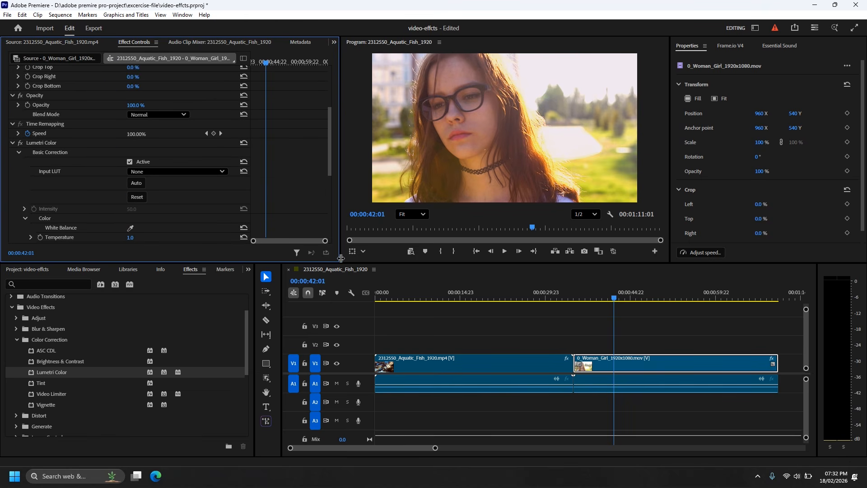
pyautogui.click(21, 143)
pyautogui.click(21, 142)
pyautogui.moveTo(614, 307); pyautogui.dragTo(575, 307)
pyautogui.press('space')
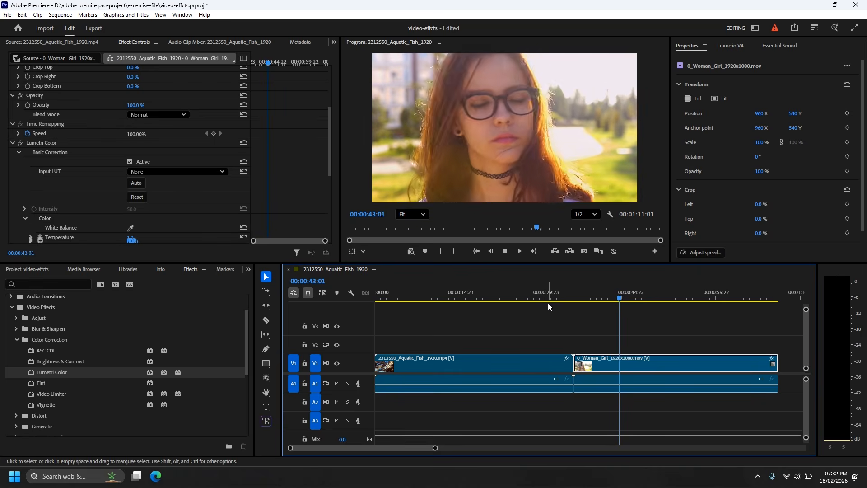
# Play the woman clip from 00:00:35:01 with Lumetri Color turned off, and toggle the effect to compare before leaving it on
pyautogui.moveTo(631, 300); pyautogui.dragTo(575, 302)
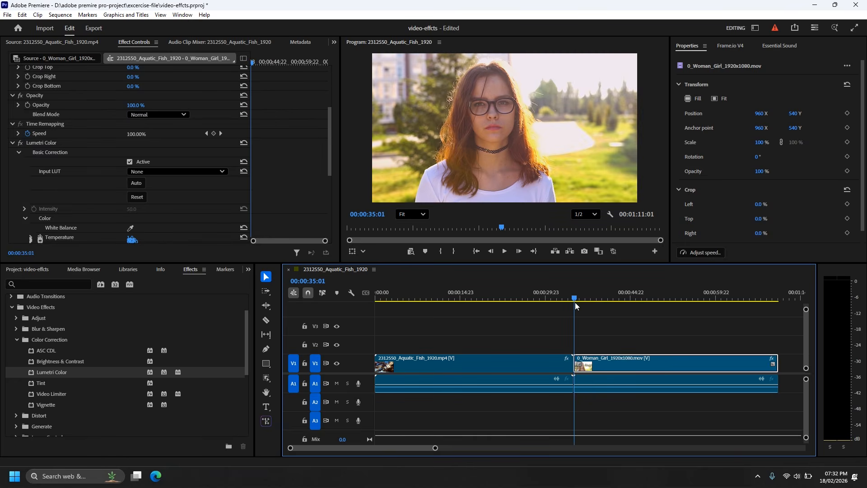
pyautogui.click(20, 144)
pyautogui.press('space')
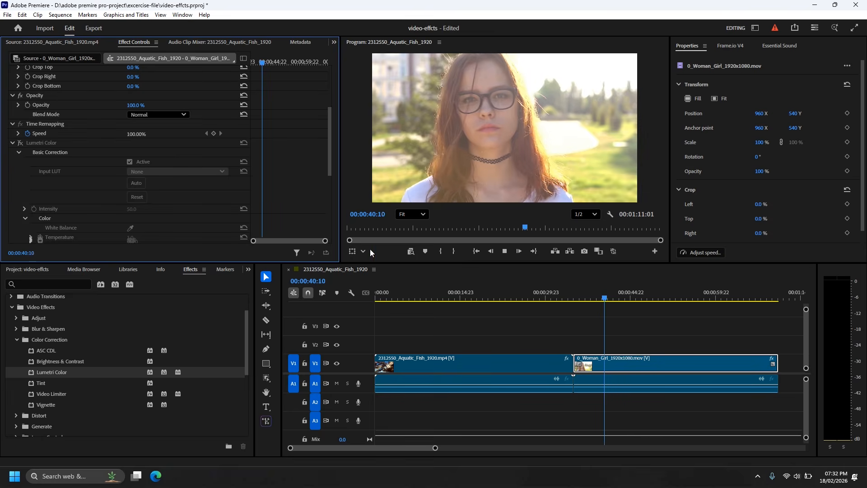
pyautogui.press('space')
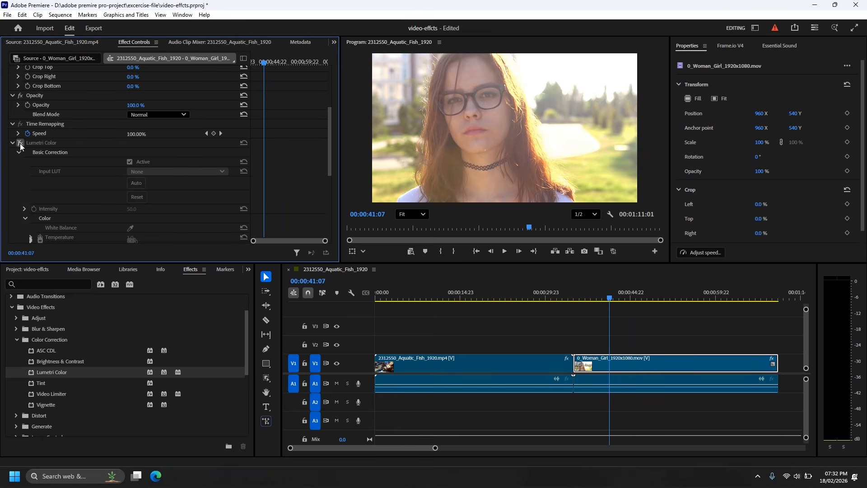
pyautogui.click(20, 142)
pyautogui.doubleClick(20, 142)
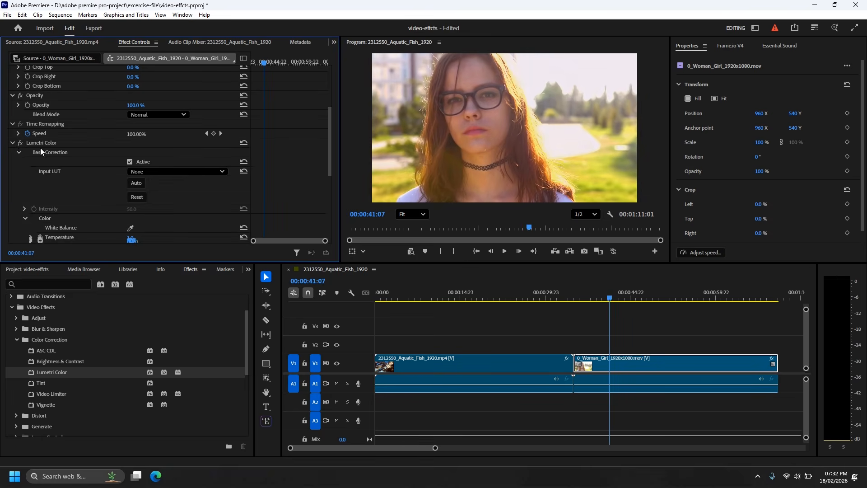
# Apply Basic 3D to the woman clip and set Swivel to -49°, Tilt to -5° and Distance to Image to 15
pyautogui.click(12, 143)
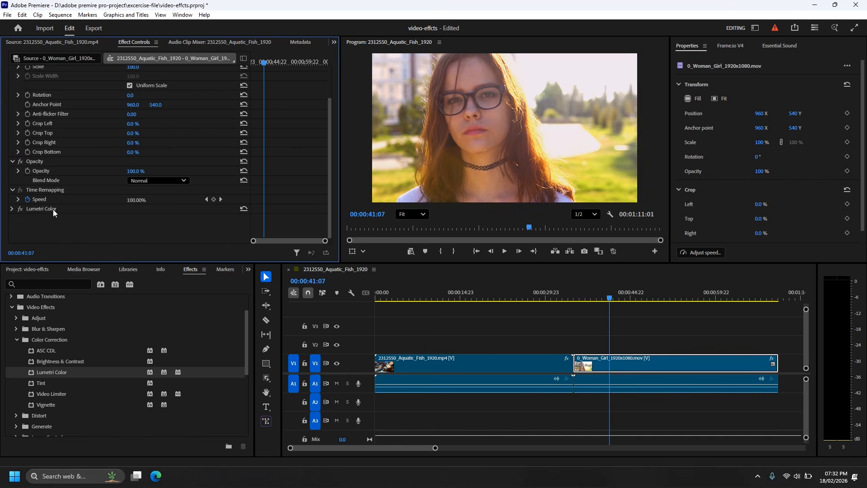
pyautogui.click(44, 283)
pyautogui.write('3d')
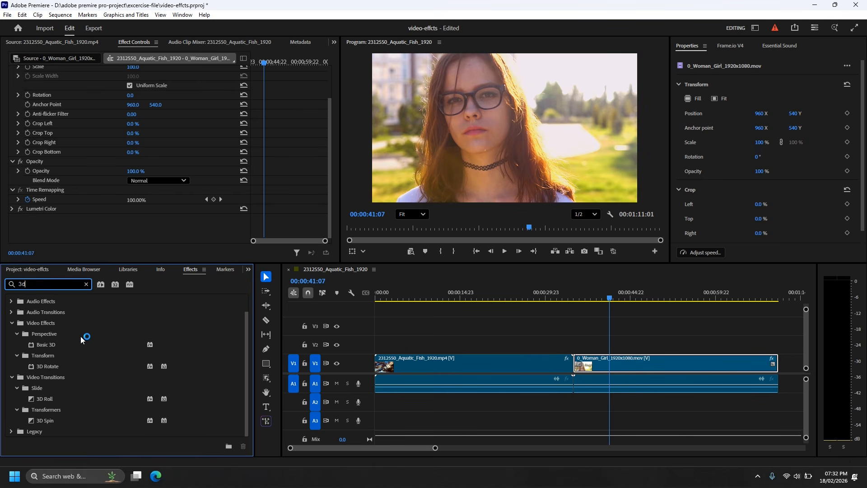
pyautogui.moveTo(33, 345); pyautogui.dragTo(611, 367)
pyautogui.scroll(-3, 147, 200)
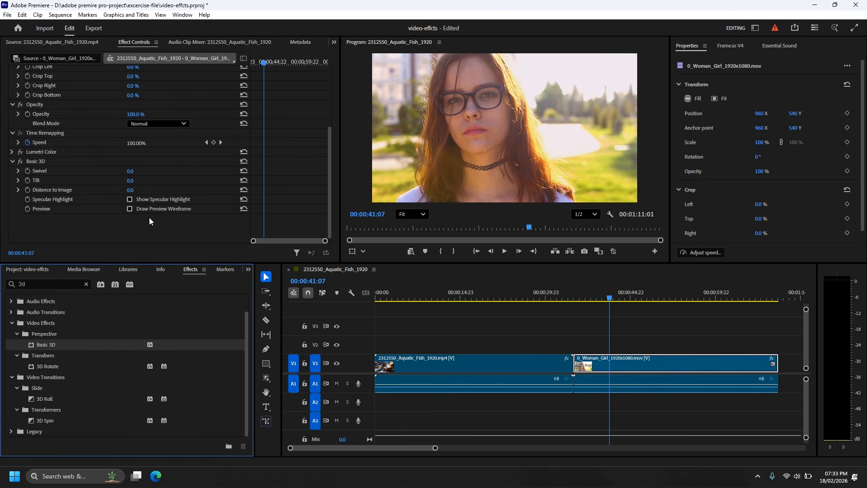
pyautogui.moveTo(131, 170)
pyautogui.mouseDown()
pyautogui.moveTo(113, 171)
pyautogui.moveTo(128, 180)
pyautogui.moveTo(113, 190)
pyautogui.moveTo(140, 191)
pyautogui.moveTo(134, 171)
pyautogui.mouseUp()
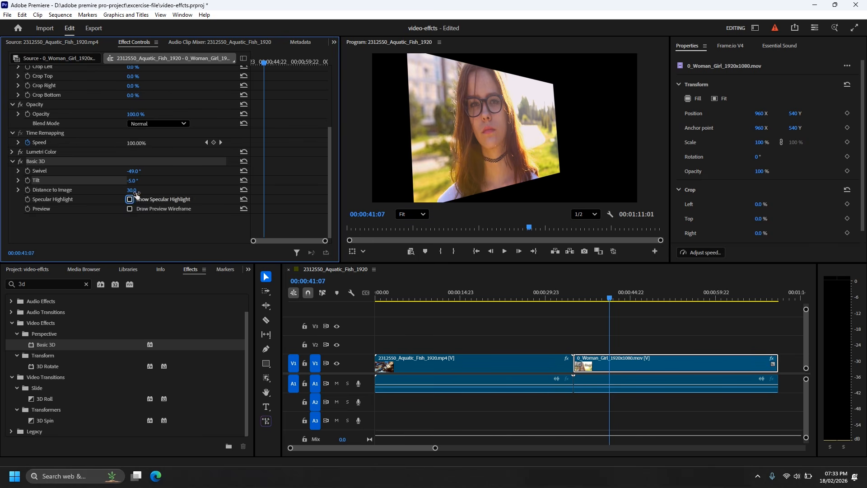
pyautogui.moveTo(132, 190); pyautogui.dragTo(124, 190)
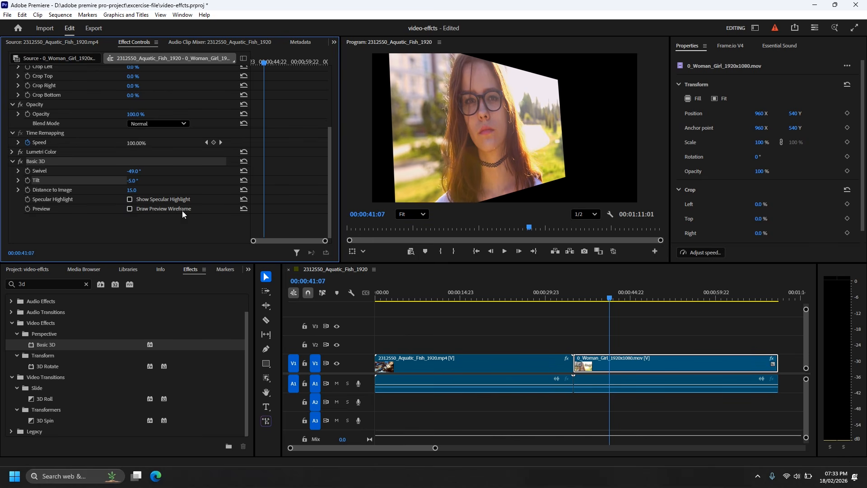
# Toggle Basic 3D off and on to compare the frame, and delete the effect from the woman clip
pyautogui.click(23, 161)
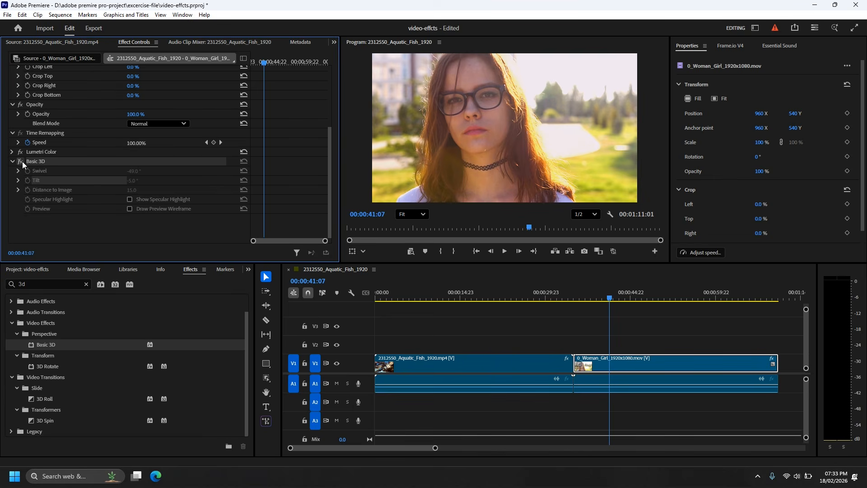
pyautogui.click(20, 162)
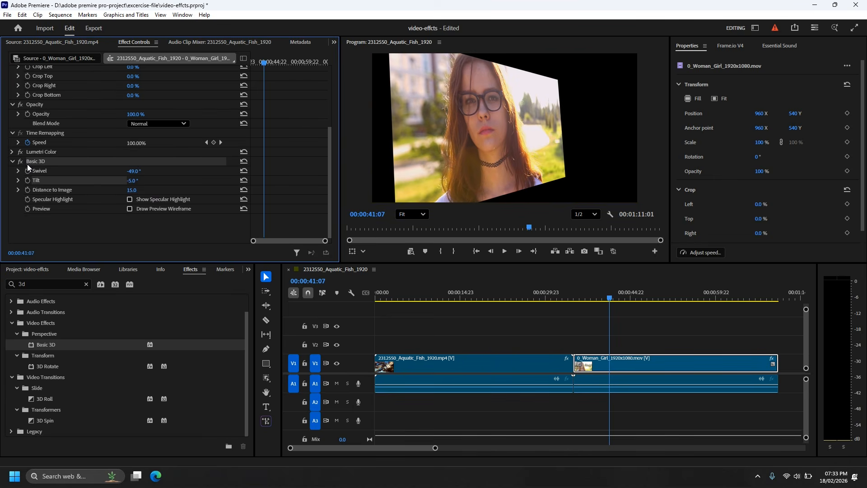
pyautogui.press('Delete')
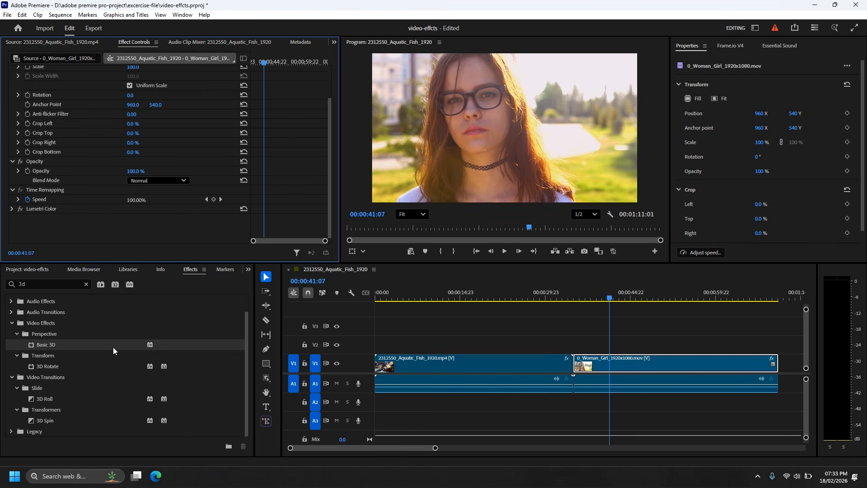
# Clear the effects search and apply the Volumetric Rays effect from Lights & Glows to the woman clip
pyautogui.click(43, 399)
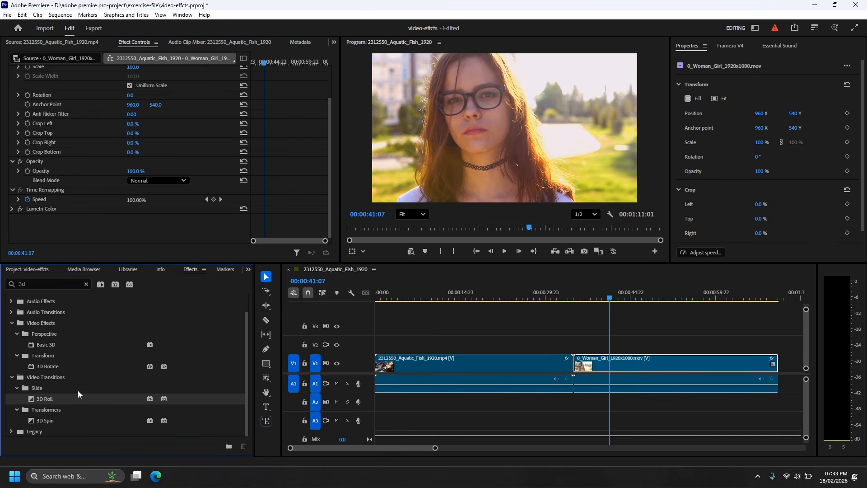
pyautogui.scroll(2, 63, 379)
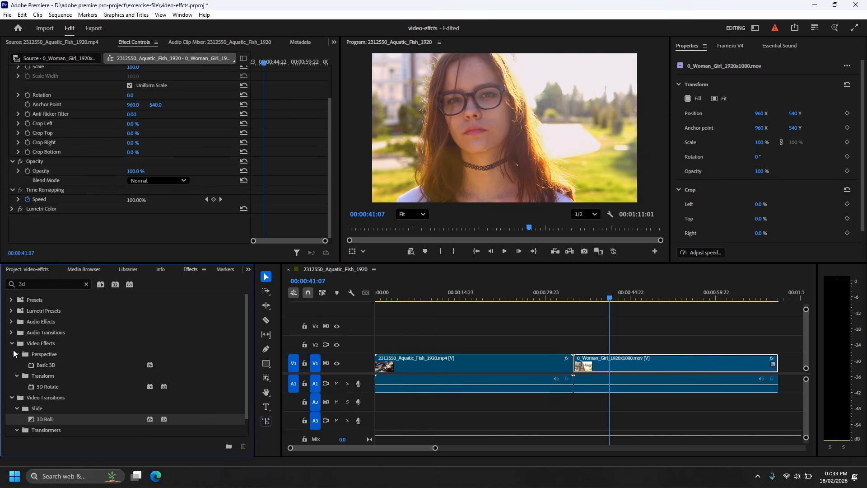
pyautogui.click(25, 344)
pyautogui.click(41, 283)
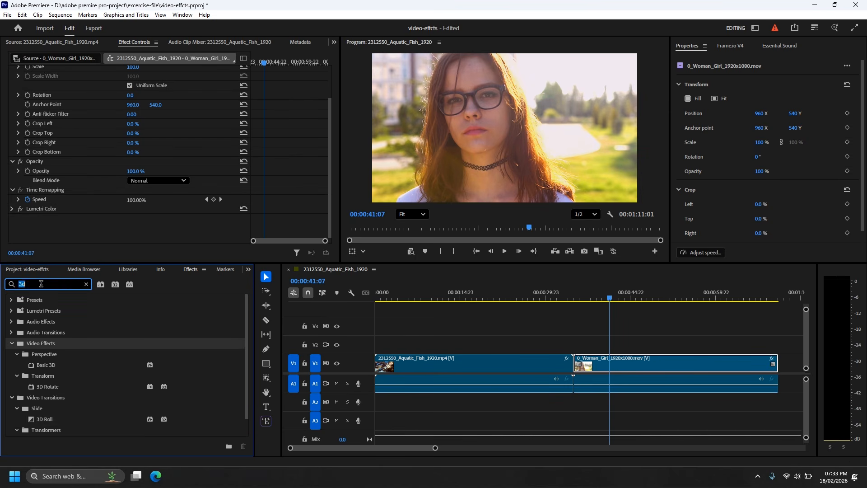
pyautogui.press('BackSpace')
pyautogui.click(11, 343)
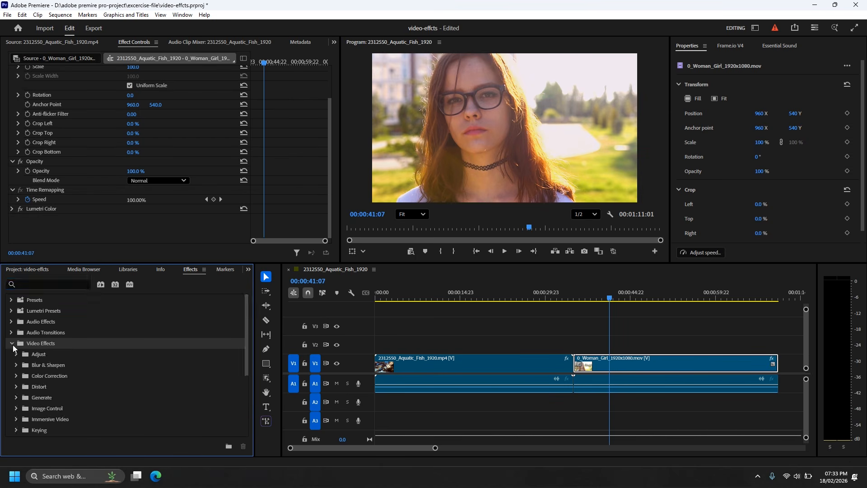
pyautogui.scroll(-4, 84, 381)
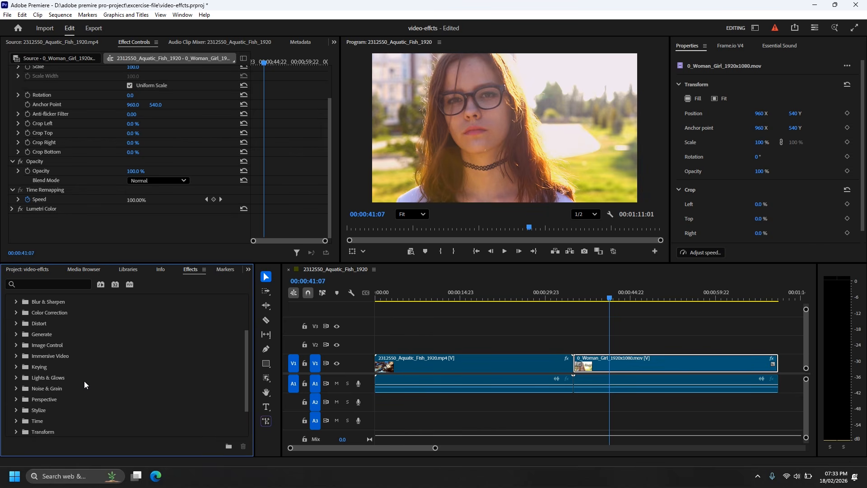
pyautogui.scroll(-1, 82, 385)
pyautogui.click(16, 369)
pyautogui.scroll(-3, 83, 397)
pyautogui.moveTo(36, 385); pyautogui.dragTo(611, 362)
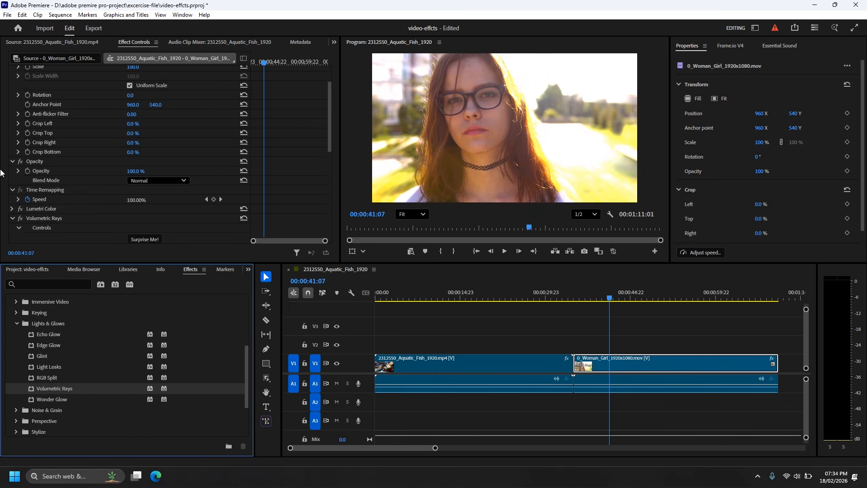
# Toggle Volumetric Rays off and on, and scrub the woman clip to 00:00:50:13 to examine the light rays
pyautogui.scroll(-4, 80, 218)
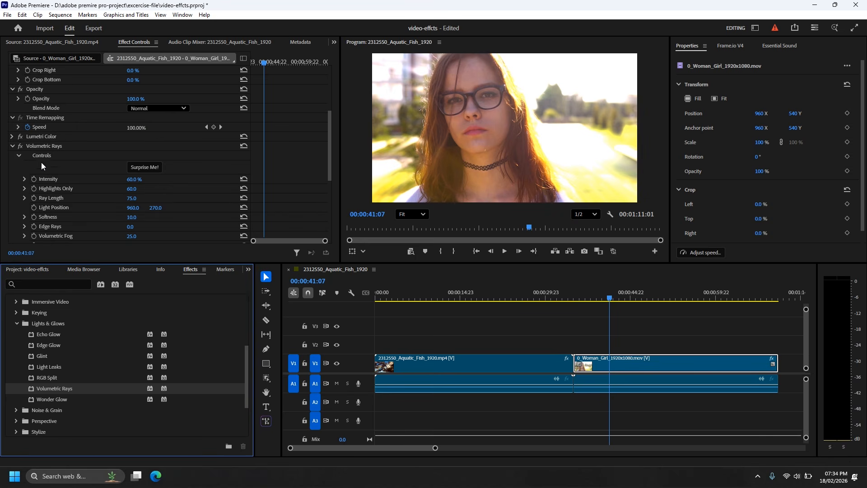
pyautogui.click(20, 147)
pyautogui.click(20, 146)
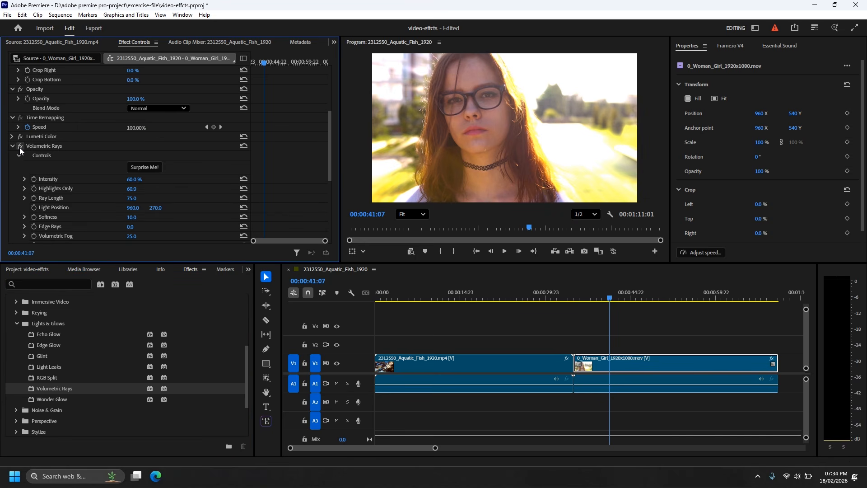
pyautogui.click(596, 299)
pyautogui.click(633, 300)
pyautogui.moveTo(637, 305); pyautogui.dragTo(662, 308)
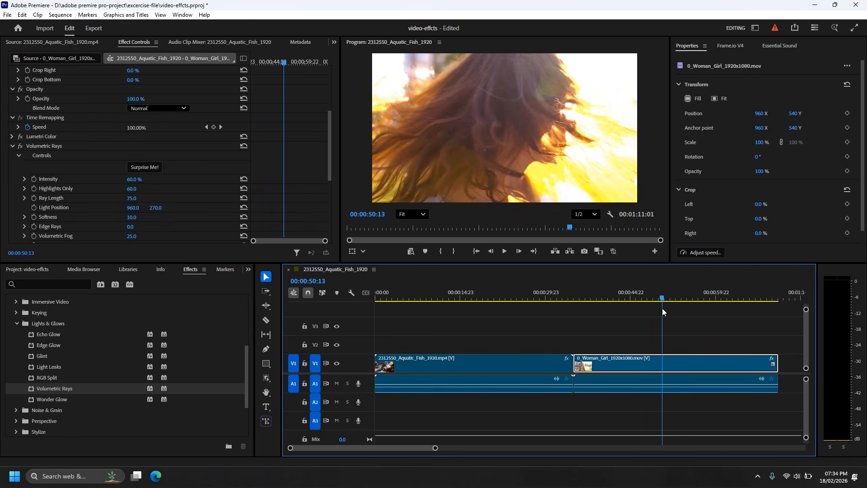
# Set the Volumetric Rays Intensity to 87% and Highlights Only to 100
pyautogui.scroll(-1, 134, 215)
pyautogui.moveTo(131, 162); pyautogui.dragTo(143, 162)
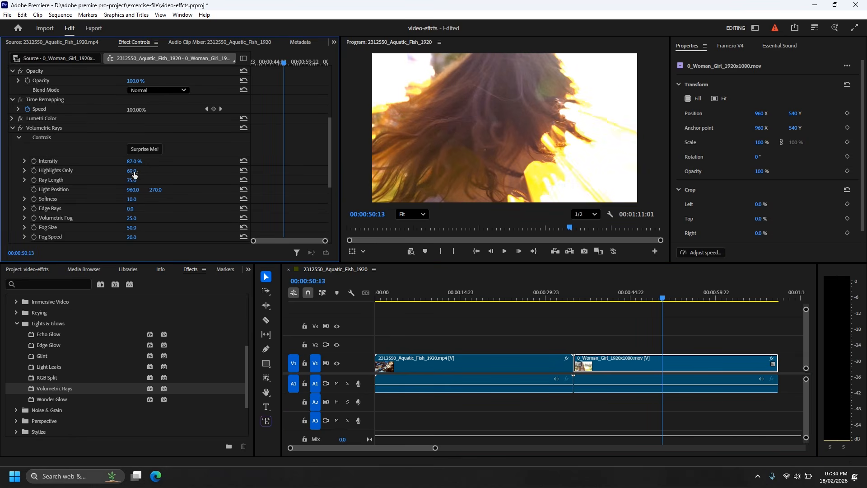
pyautogui.moveTo(131, 172); pyautogui.dragTo(149, 172)
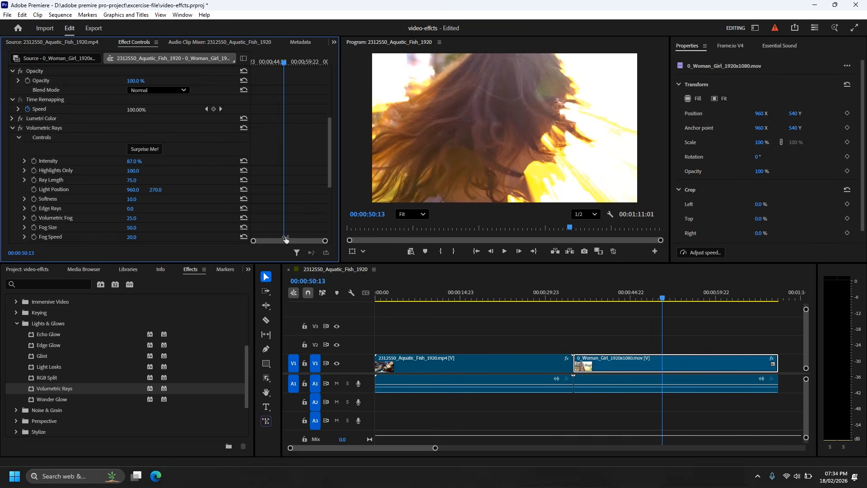
# Move the playhead to 00:00:39:14 and set the Volumetric Rays Intensity to 100%, Softness to 60 and Highlights Only to 65
pyautogui.moveTo(660, 299); pyautogui.dragTo(584, 300)
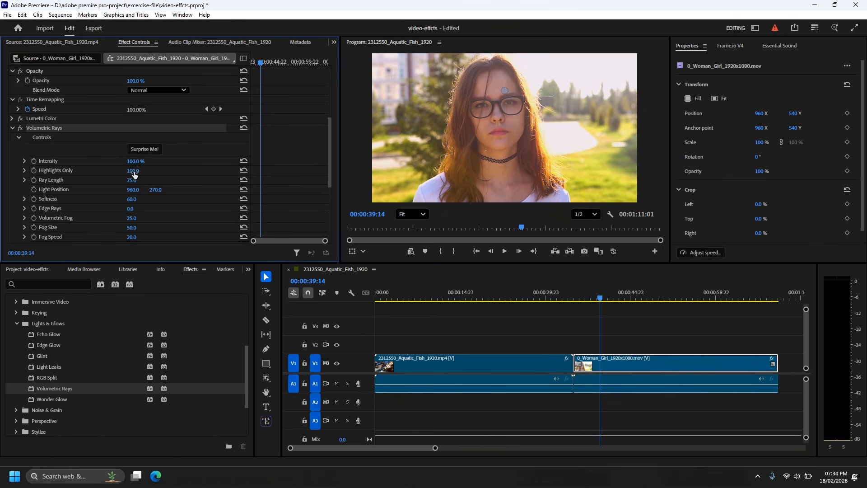
pyautogui.moveTo(131, 170); pyautogui.dragTo(117, 171)
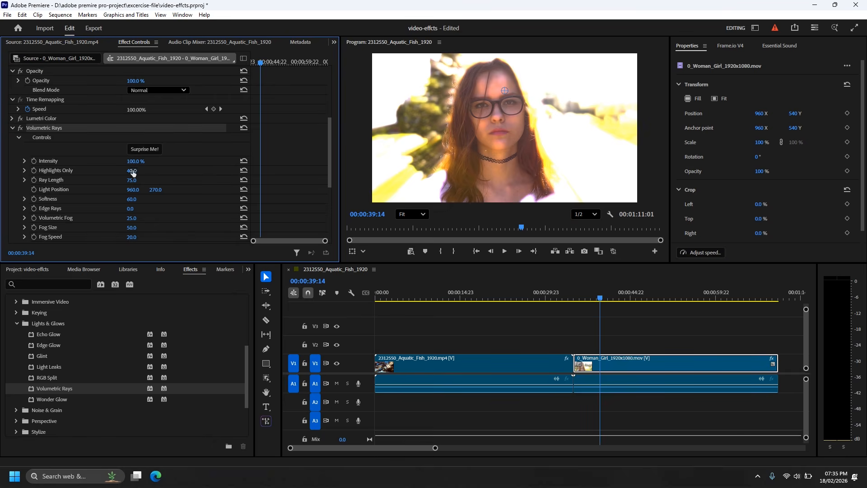
pyautogui.click(132, 171)
pyautogui.write('100')
pyautogui.press('Return')
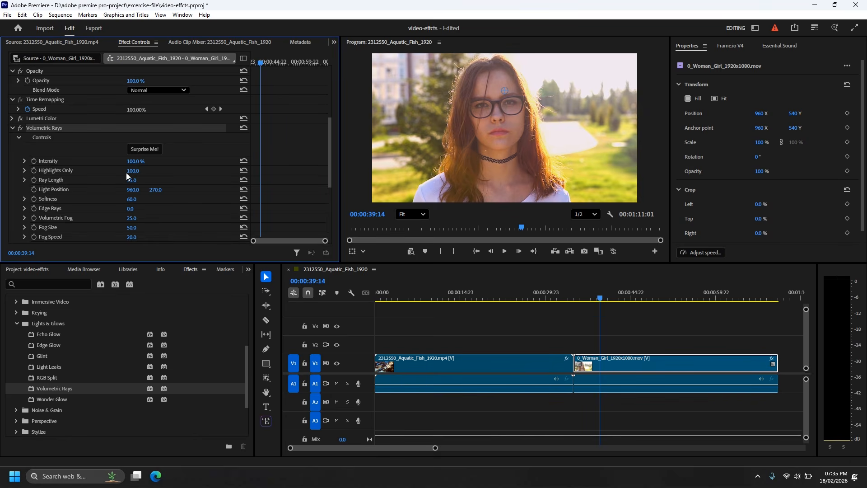
pyautogui.moveTo(134, 174)
pyautogui.mouseDown()
pyautogui.moveTo(141, 178)
pyautogui.moveTo(136, 171)
pyautogui.mouseUp()
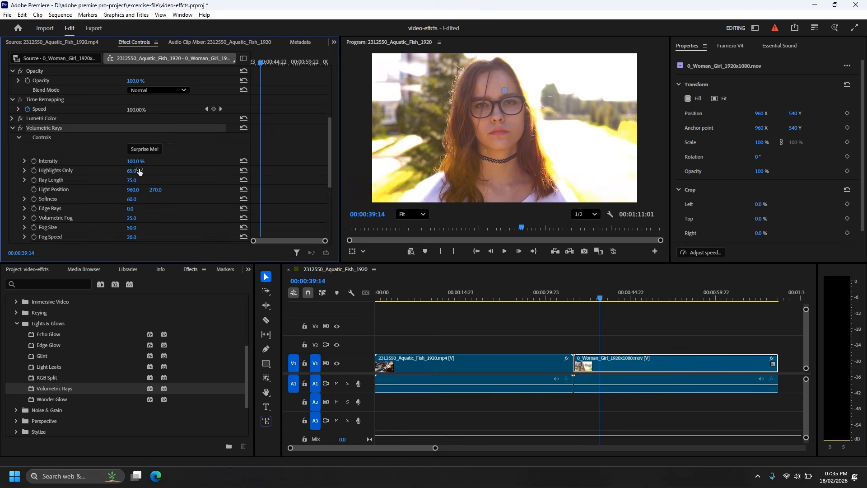
# Play the woman clip to examine the Volumetric Rays look, stop at 00:00:45:17 and turn the effect off
pyautogui.press('space')
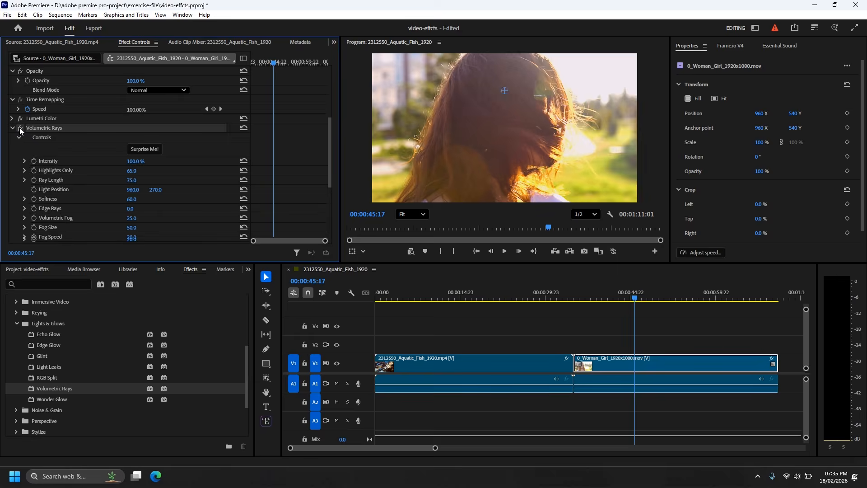
pyautogui.click(20, 129)
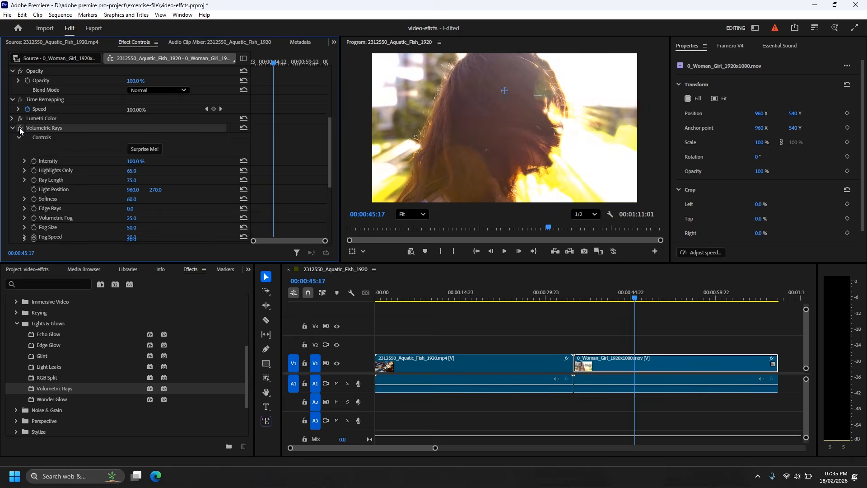
pyautogui.click(20, 130)
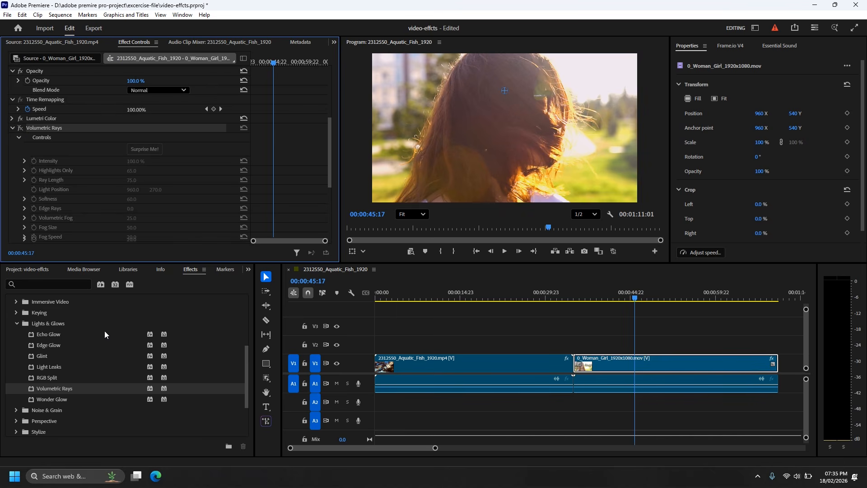
# Apply the Find Edges effect from Stylize to the woman clip and preview it at 00:00:47:14
pyautogui.scroll(-3, 122, 386)
pyautogui.click(13, 368)
pyautogui.scroll(-2, 64, 362)
pyautogui.moveTo(120, 361); pyautogui.dragTo(620, 369)
pyautogui.moveTo(635, 305)
pyautogui.mouseDown()
pyautogui.moveTo(634, 298)
pyautogui.moveTo(612, 303)
pyautogui.moveTo(646, 307)
pyautogui.mouseUp()
# Remove the Find Edges effect from the woman clip
pyautogui.click(51, 130)
pyautogui.scroll(-5, 61, 139)
pyautogui.scroll(-3, 74, 223)
pyautogui.click(38, 194)
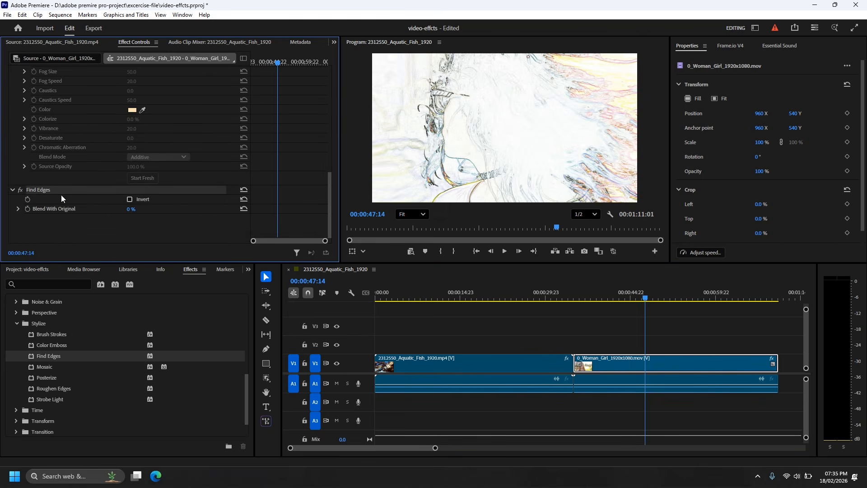
pyautogui.press('Delete')
pyautogui.scroll(4, 61, 203)
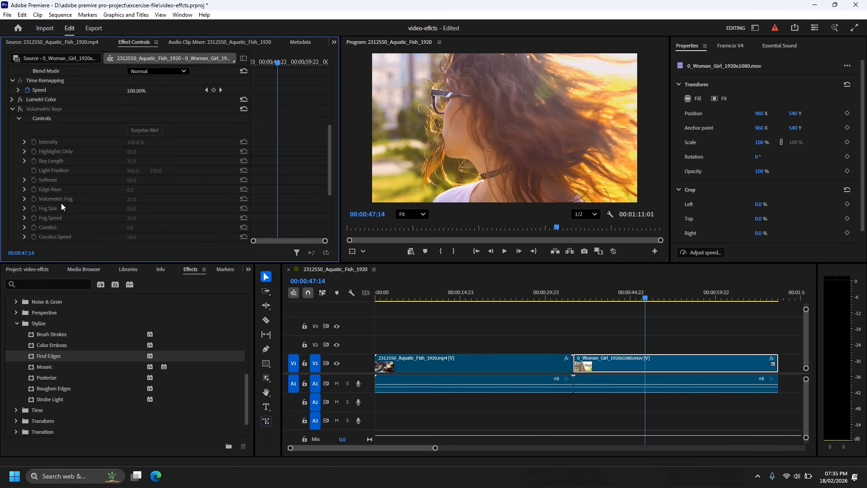
# Apply the Vertical Flip effect from Transform to the woman clip and scrub through it to 00:01:01:18
pyautogui.scroll(-1, 80, 389)
pyautogui.click(12, 375)
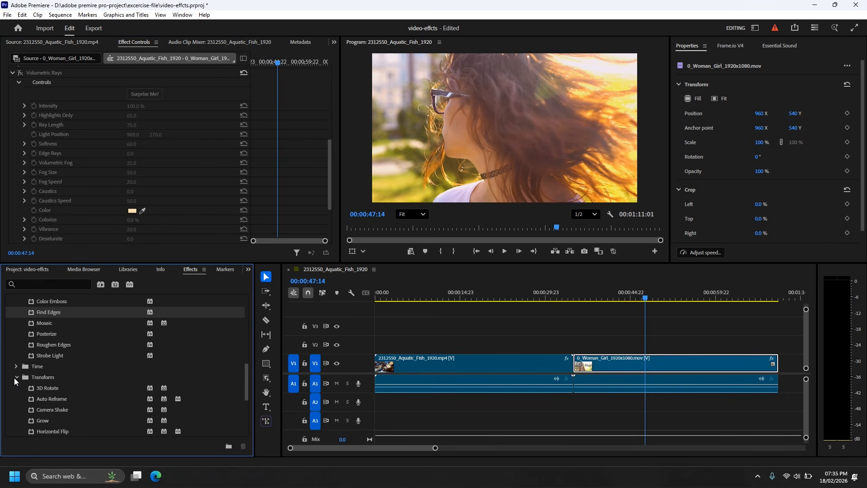
pyautogui.scroll(-3, 15, 378)
pyautogui.moveTo(42, 416); pyautogui.dragTo(625, 367)
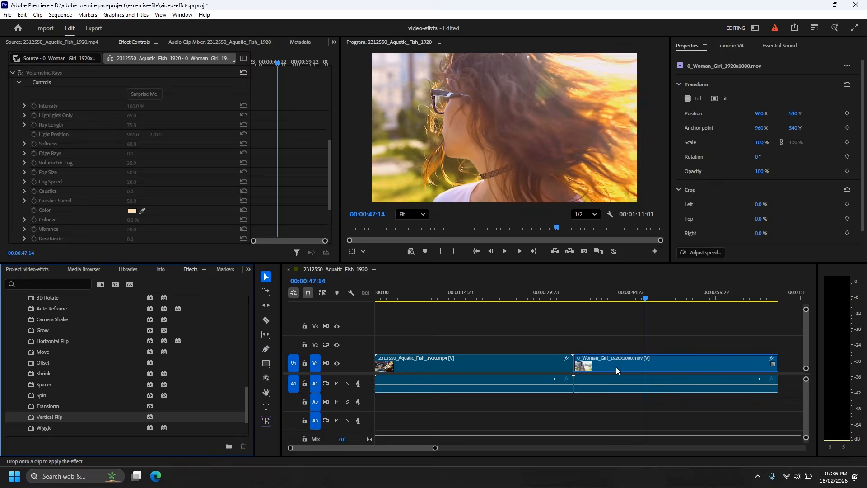
pyautogui.moveTo(584, 295); pyautogui.dragTo(727, 312)
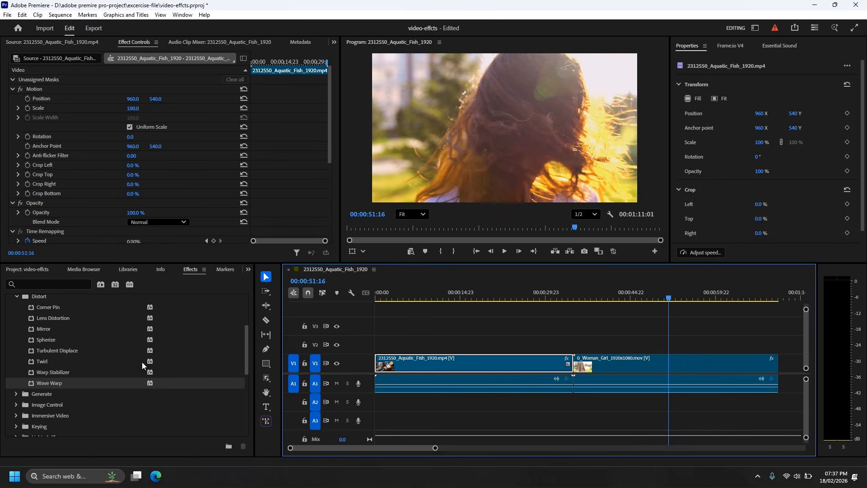
# Search the effects for "black"
pyautogui.scroll(3, 142, 362)
pyautogui.click(57, 284)
pyautogui.write('bal')
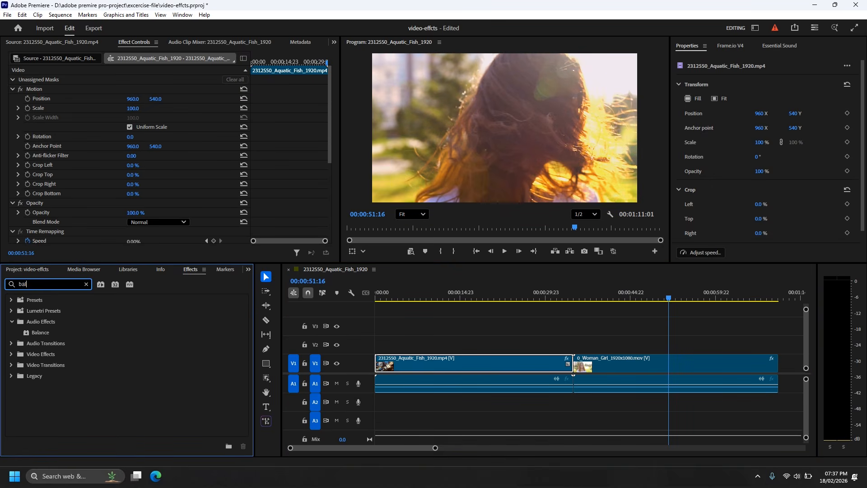
pyautogui.press('BackSpace')
pyautogui.press('BackSpace')
pyautogui.write('lack')
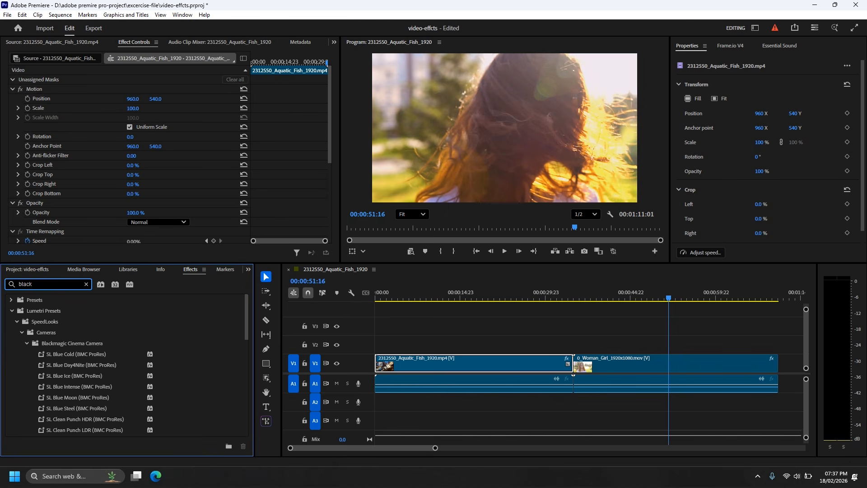
# Apply the Black & White effect from Image Control to the woman clip and scrub through it to 00:01:00:13
pyautogui.scroll(-2, 85, 358)
pyautogui.scroll(-10, 99, 374)
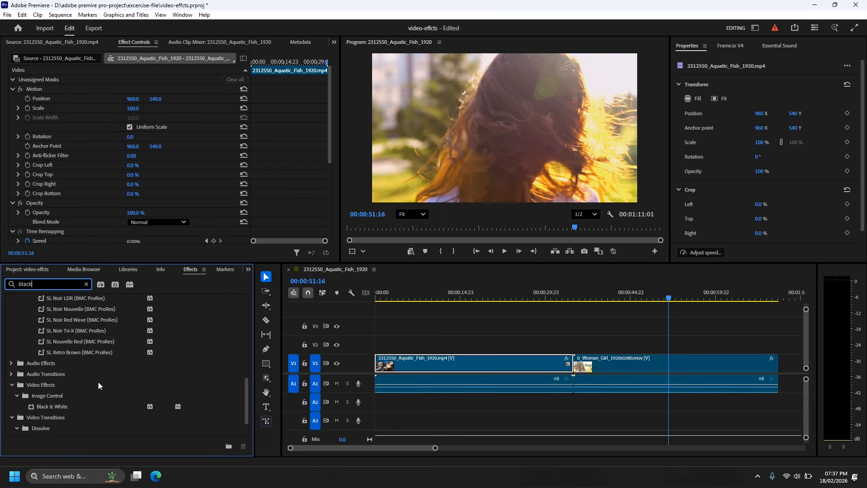
pyautogui.moveTo(37, 410); pyautogui.dragTo(620, 364)
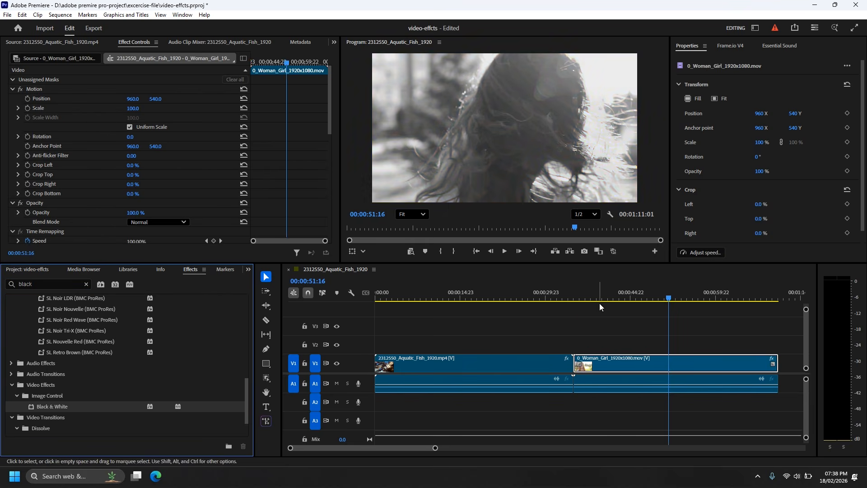
pyautogui.moveTo(585, 299); pyautogui.dragTo(716, 313)
pyautogui.moveTo(721, 313); pyautogui.dragTo(711, 314)
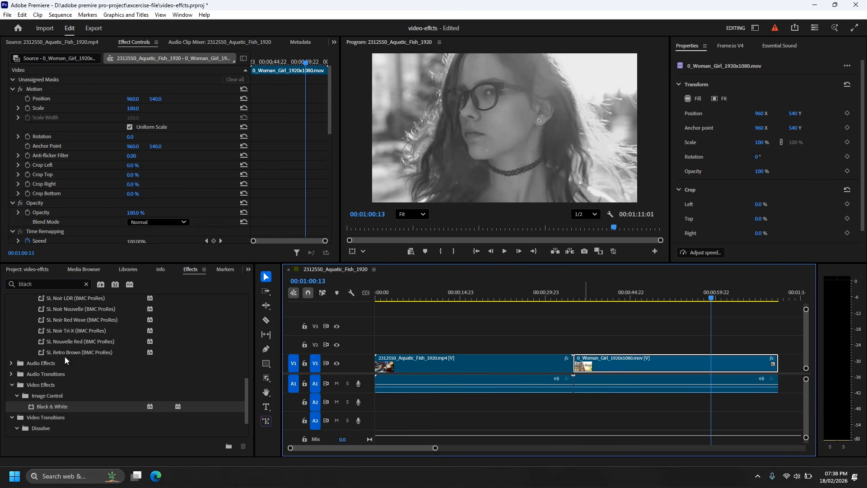
# Apply the SL Neutral Start (BMC ProRes) Lumetri preset to the woman clip and scrub to 00:00:43:17
pyautogui.scroll(5, 68, 364)
pyautogui.moveTo(54, 348); pyautogui.dragTo(624, 367)
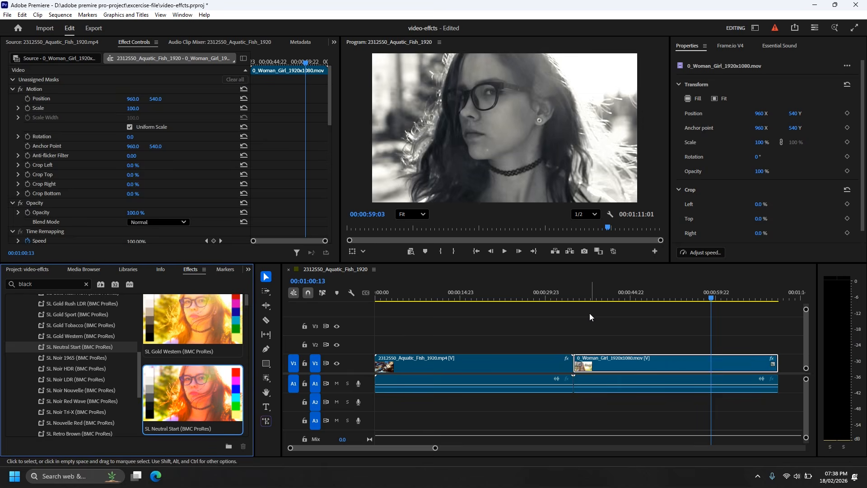
pyautogui.moveTo(578, 298); pyautogui.dragTo(624, 310)
# Preview the SL Gold Western preset and apply the SL Blue Day4Nite (BMC ProRes) preset to the woman clip
pyautogui.click(60, 335)
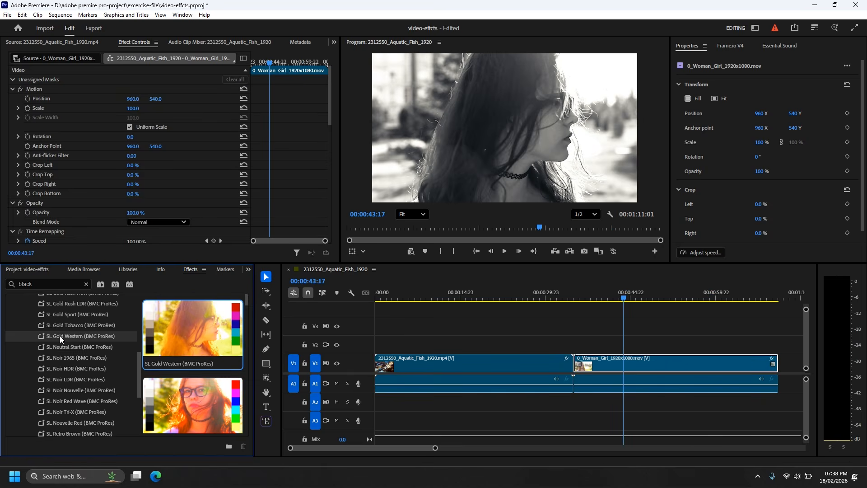
pyautogui.scroll(4, 71, 368)
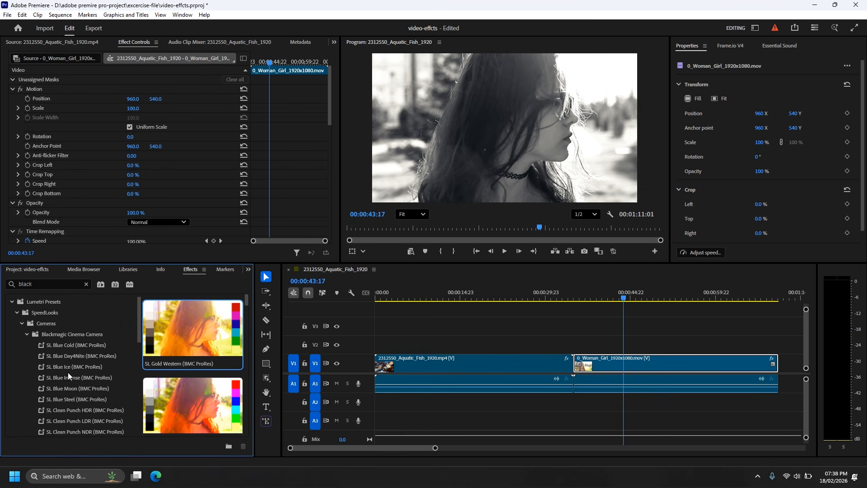
pyautogui.scroll(3, 69, 379)
pyautogui.moveTo(68, 356); pyautogui.dragTo(659, 359)
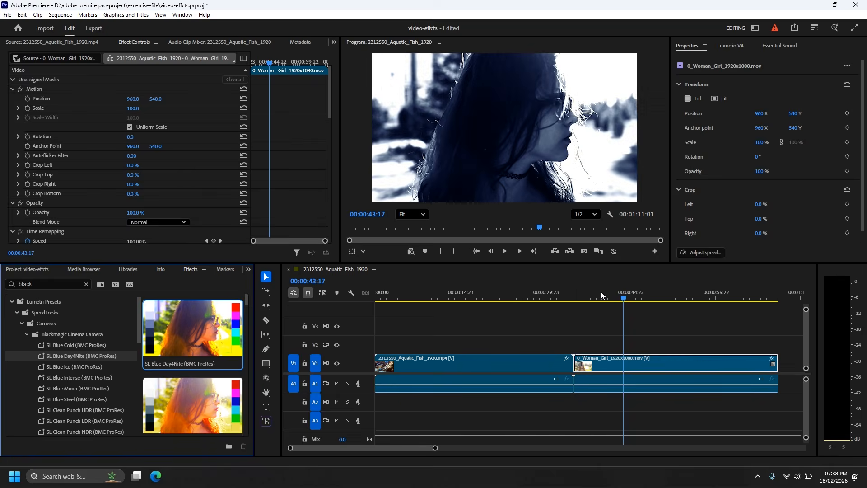